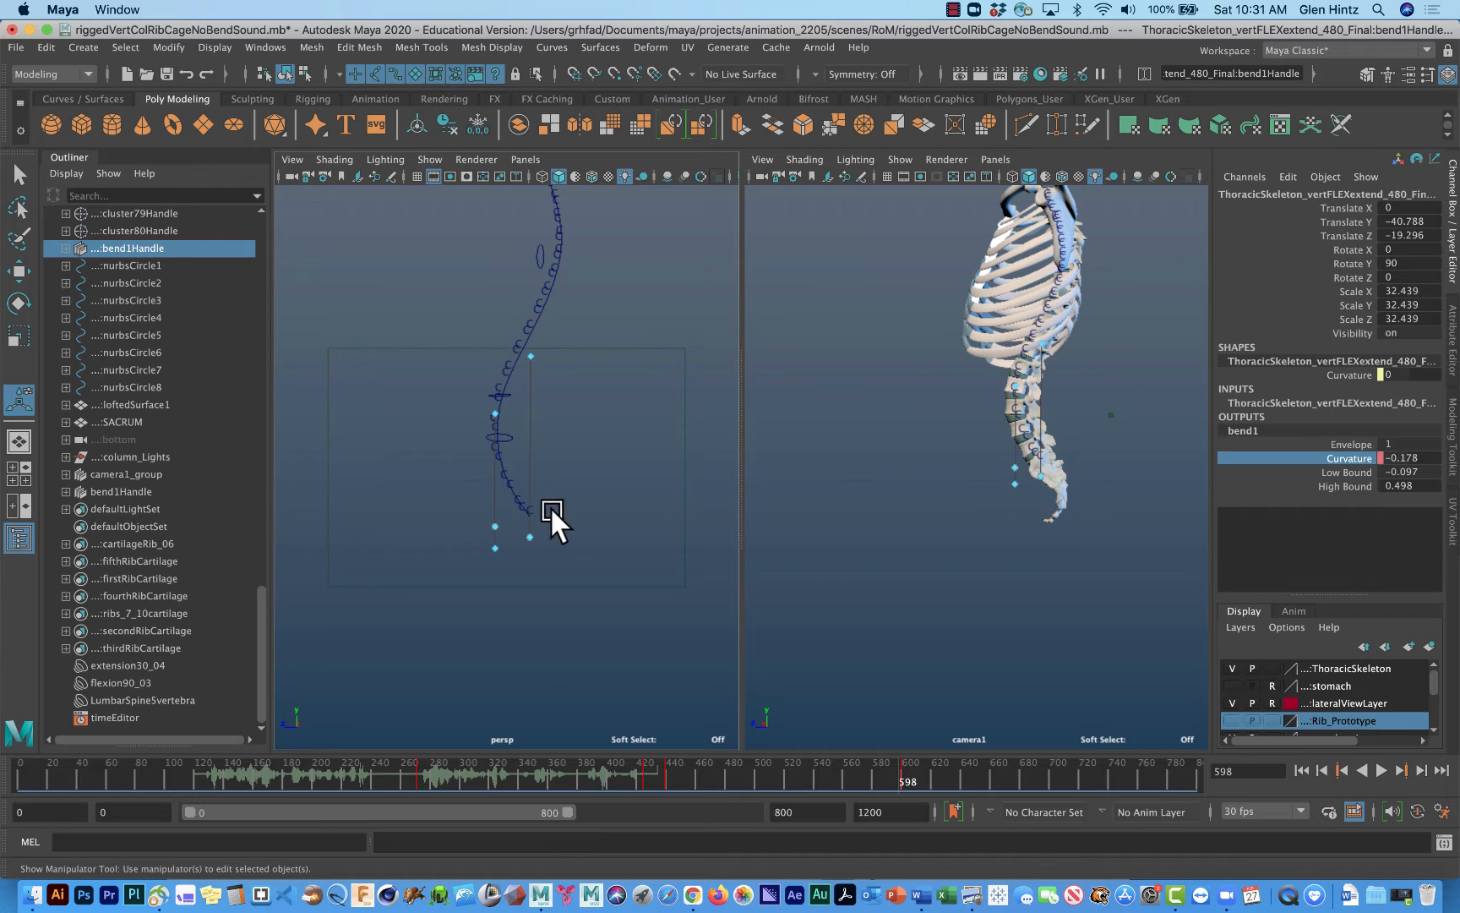
# Open the Graph Editor for bend1Handle and move its window higher over the viewports
pyautogui.click(130, 246)
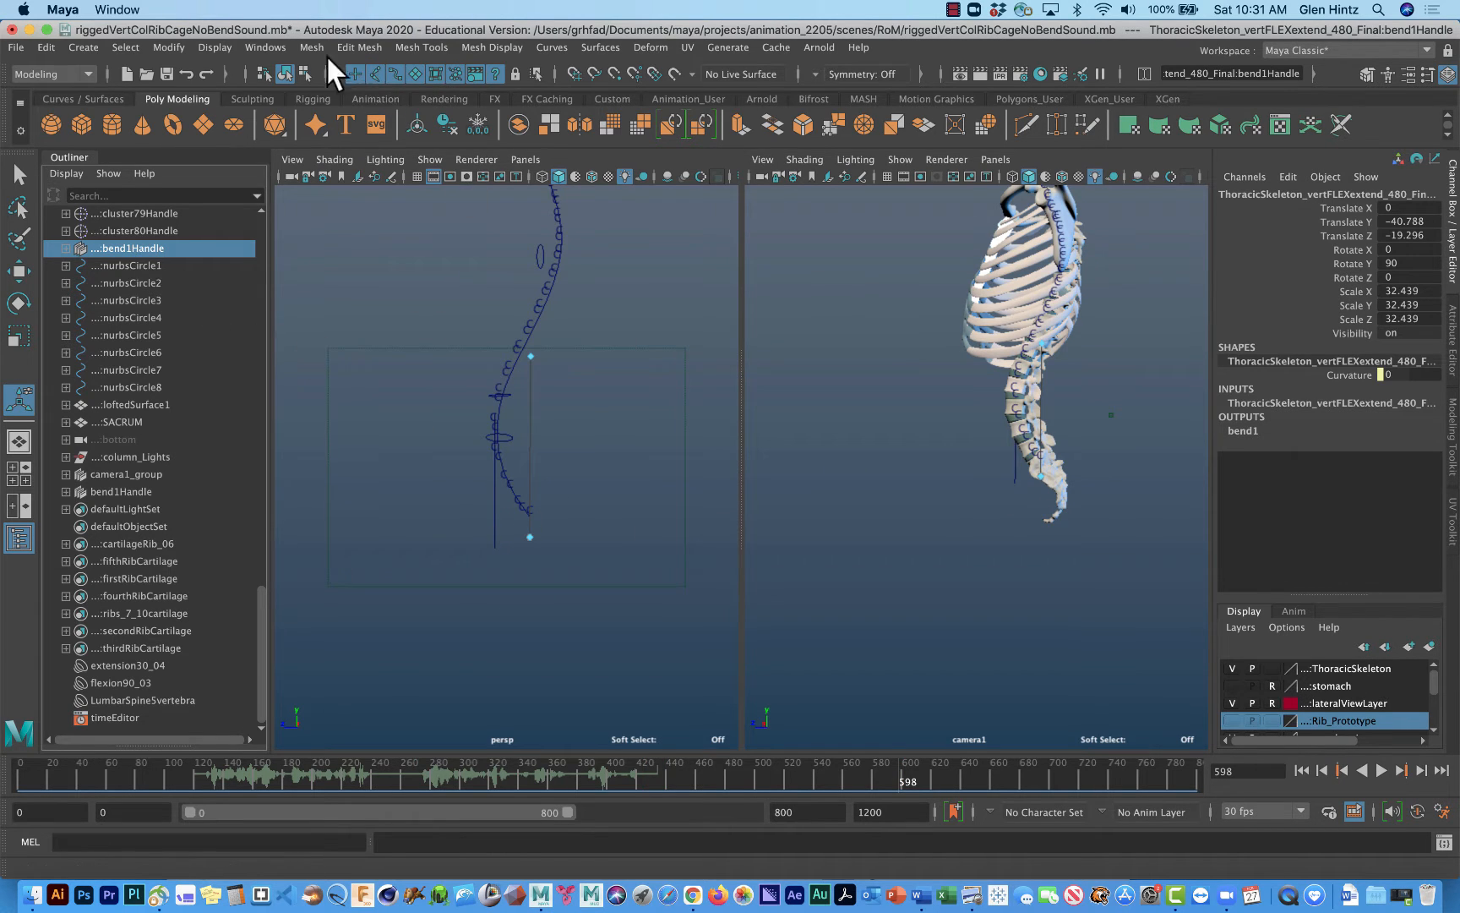
pyautogui.click(264, 47)
pyautogui.moveTo(279, 112)
pyautogui.moveTo(292, 144)
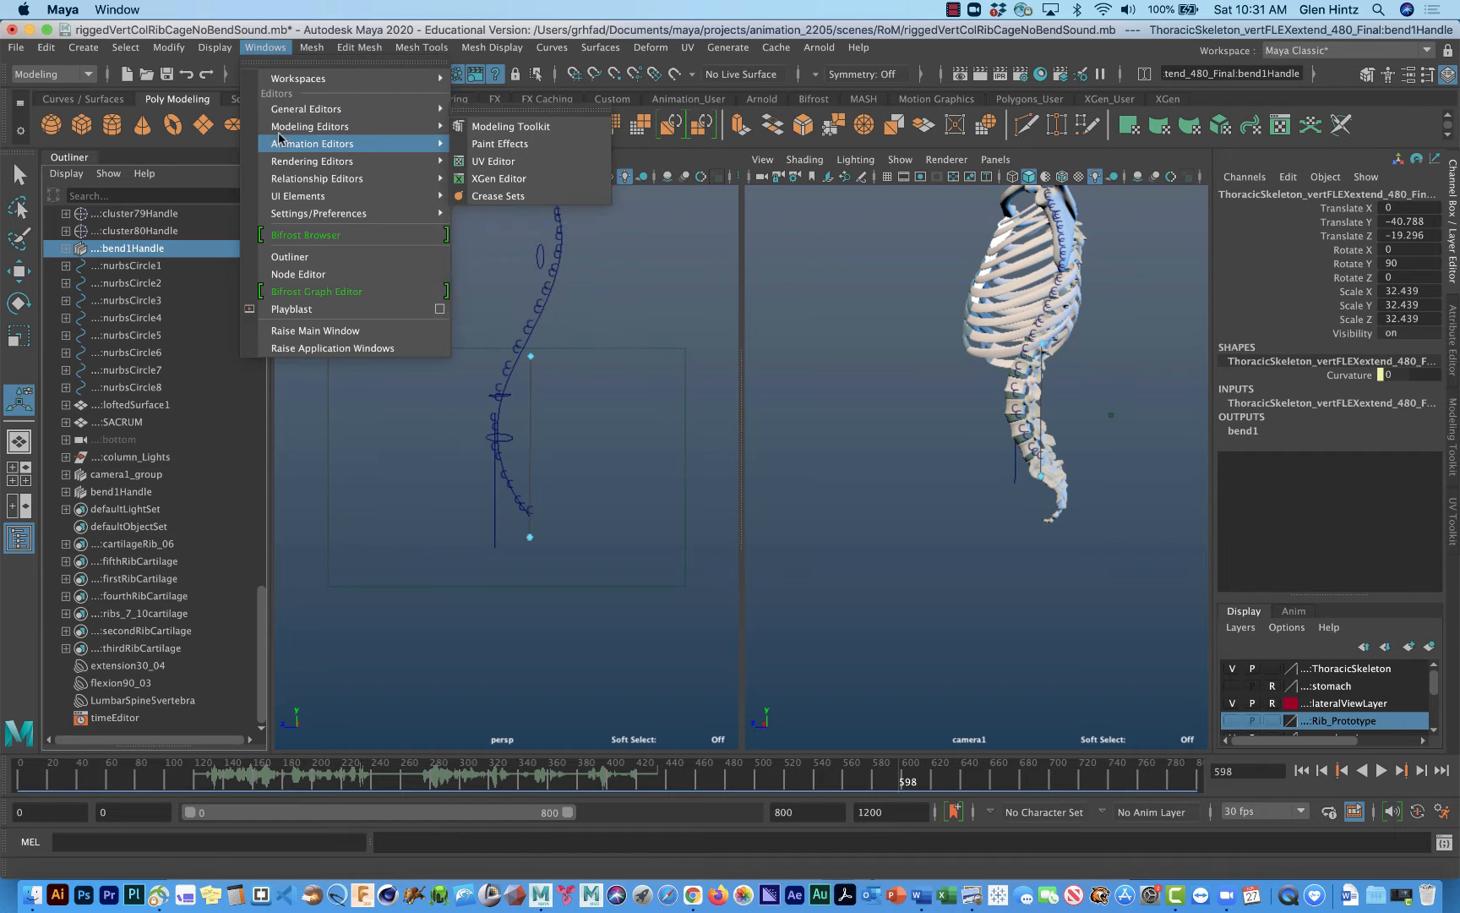
pyautogui.click(495, 147)
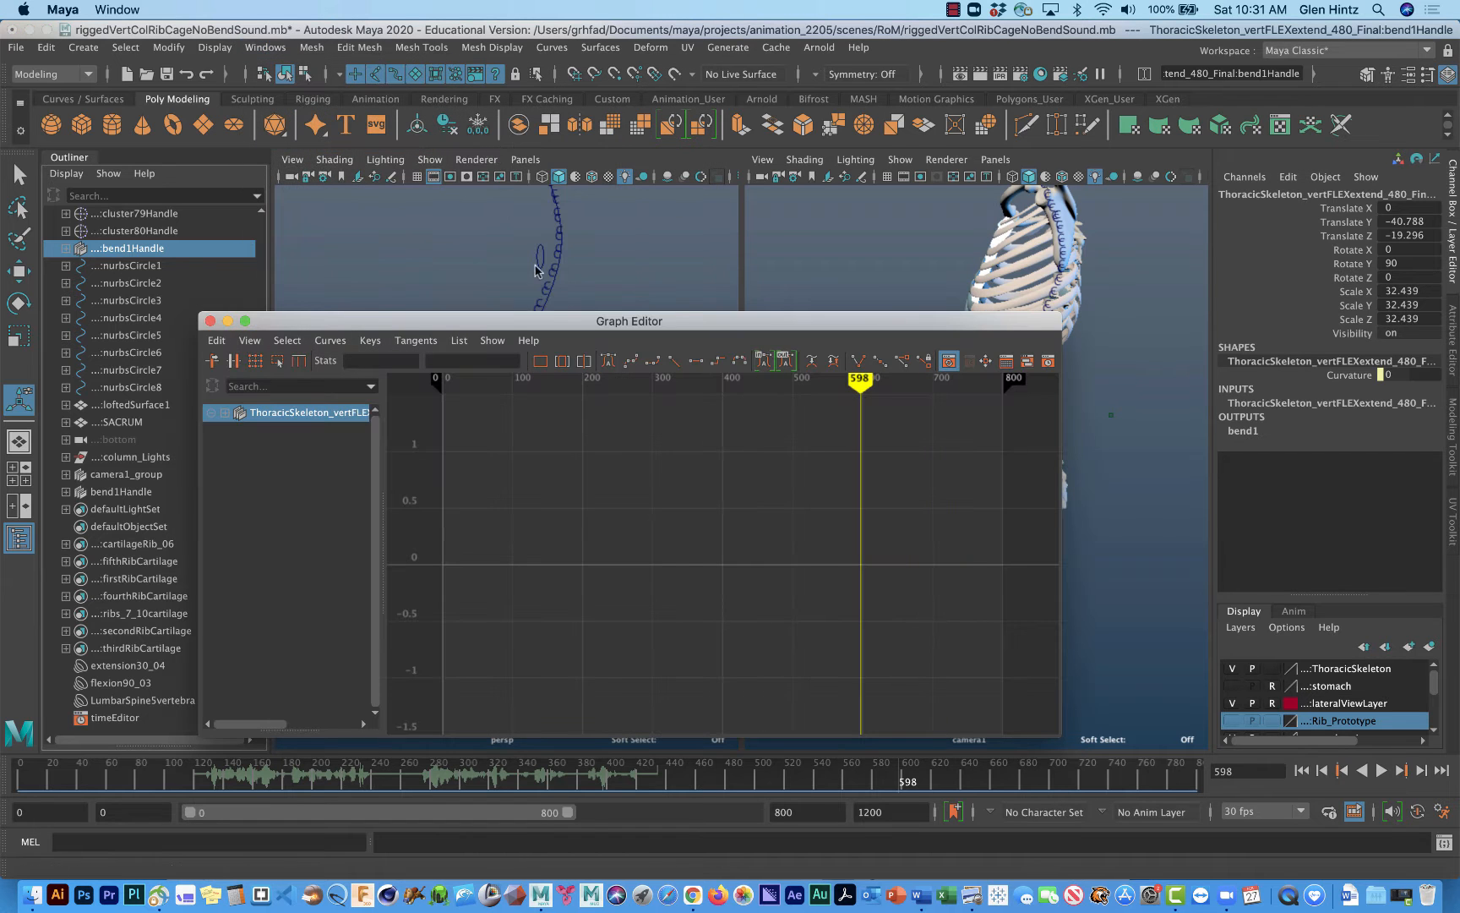
pyautogui.moveTo(549, 326); pyautogui.dragTo(642, 146)
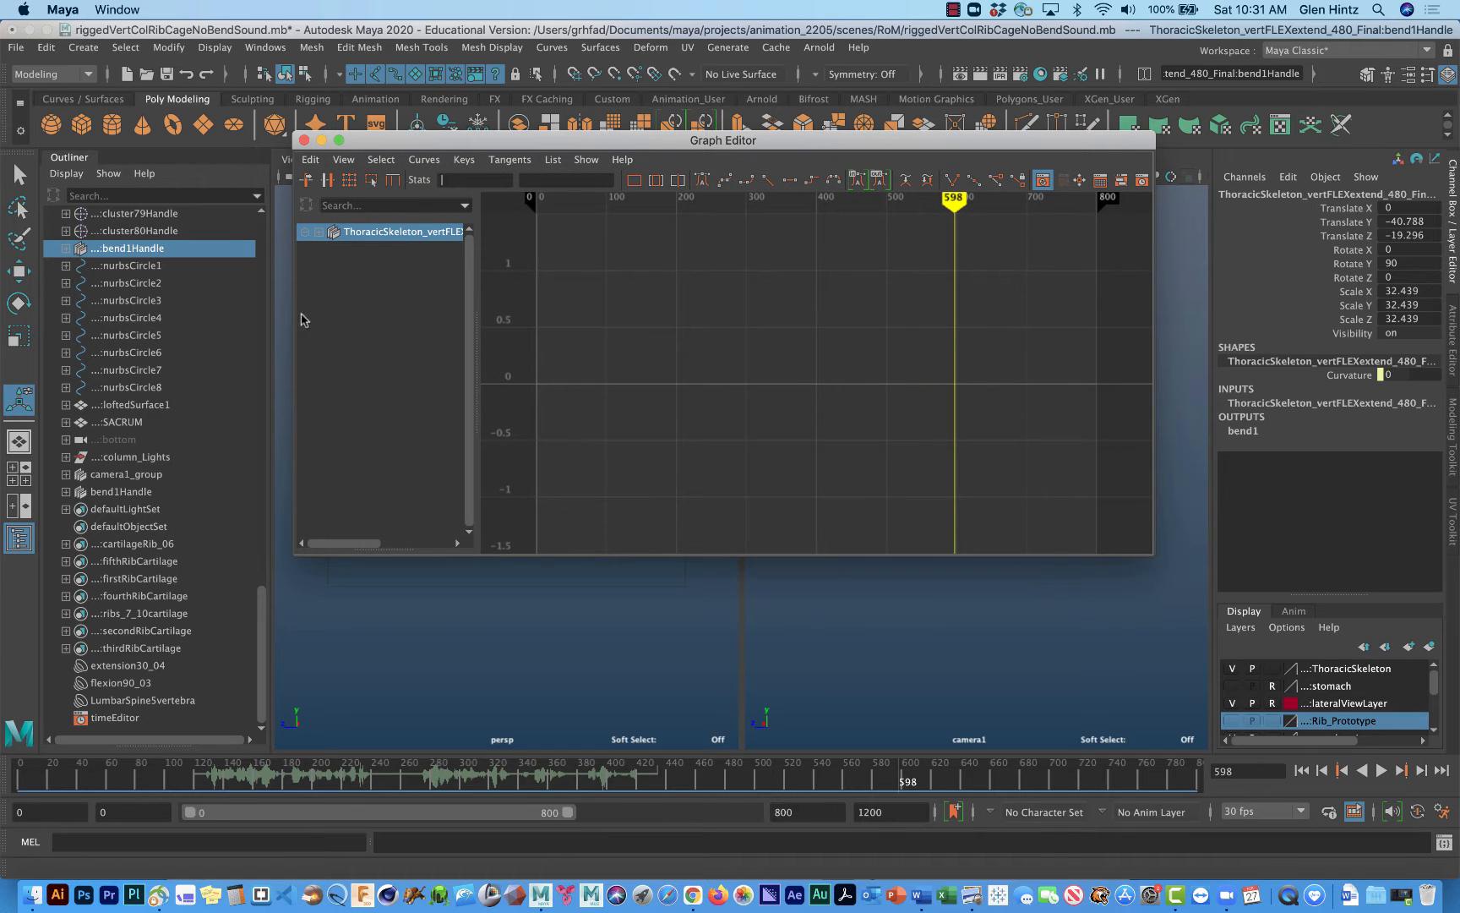
# Display the bend1 deformer's Curvature animation curve in the Graph Editor and move the window clear of the skeleton view
pyautogui.click(127, 253)
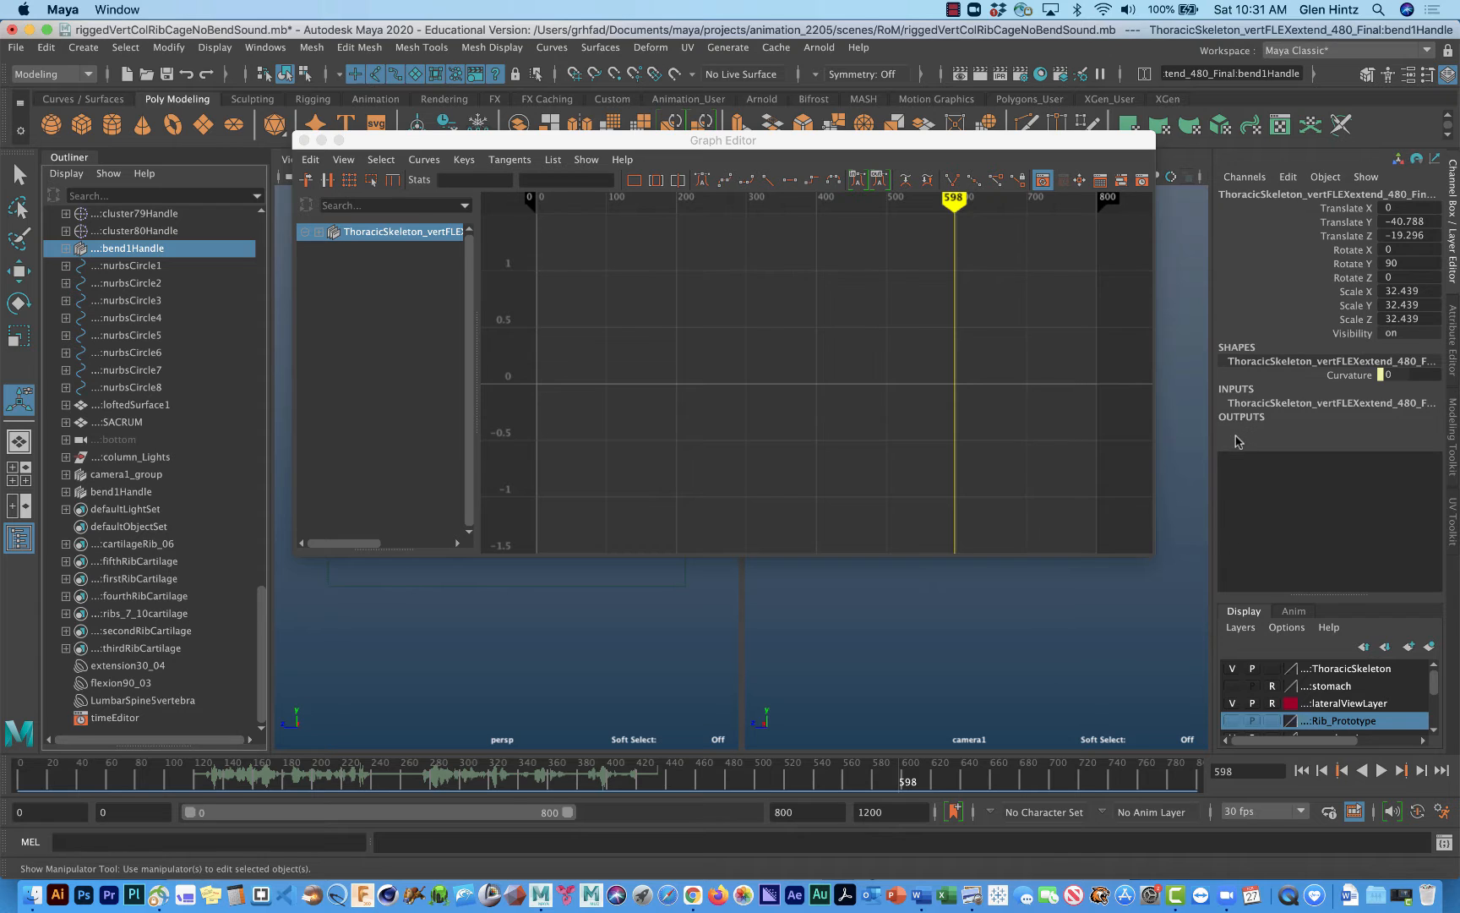
pyautogui.click(1237, 433)
pyautogui.click(1334, 460)
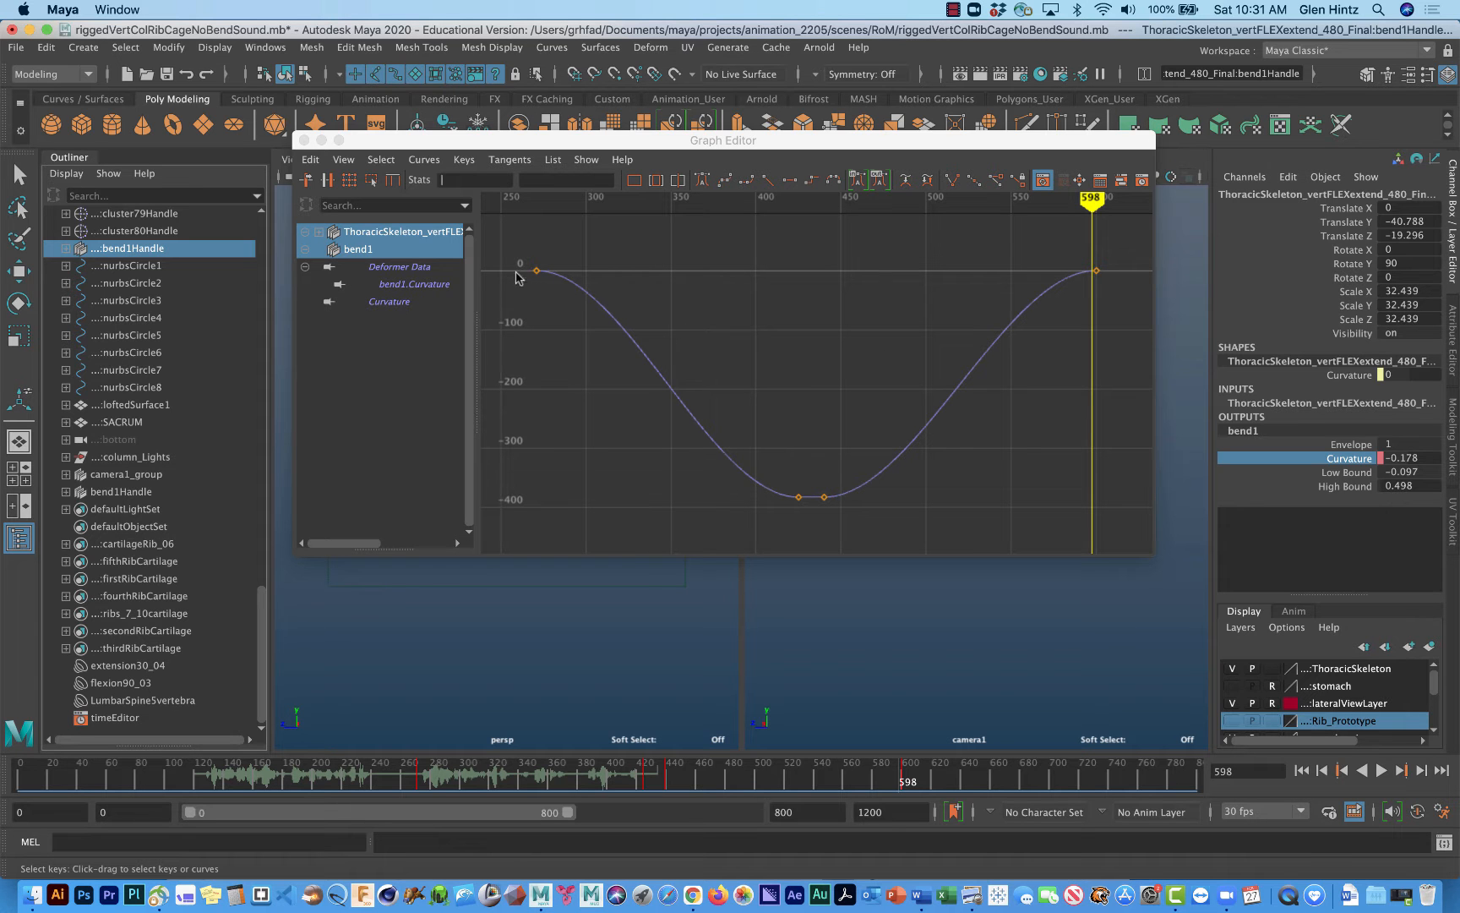
pyautogui.moveTo(1057, 144); pyautogui.dragTo(800, 97)
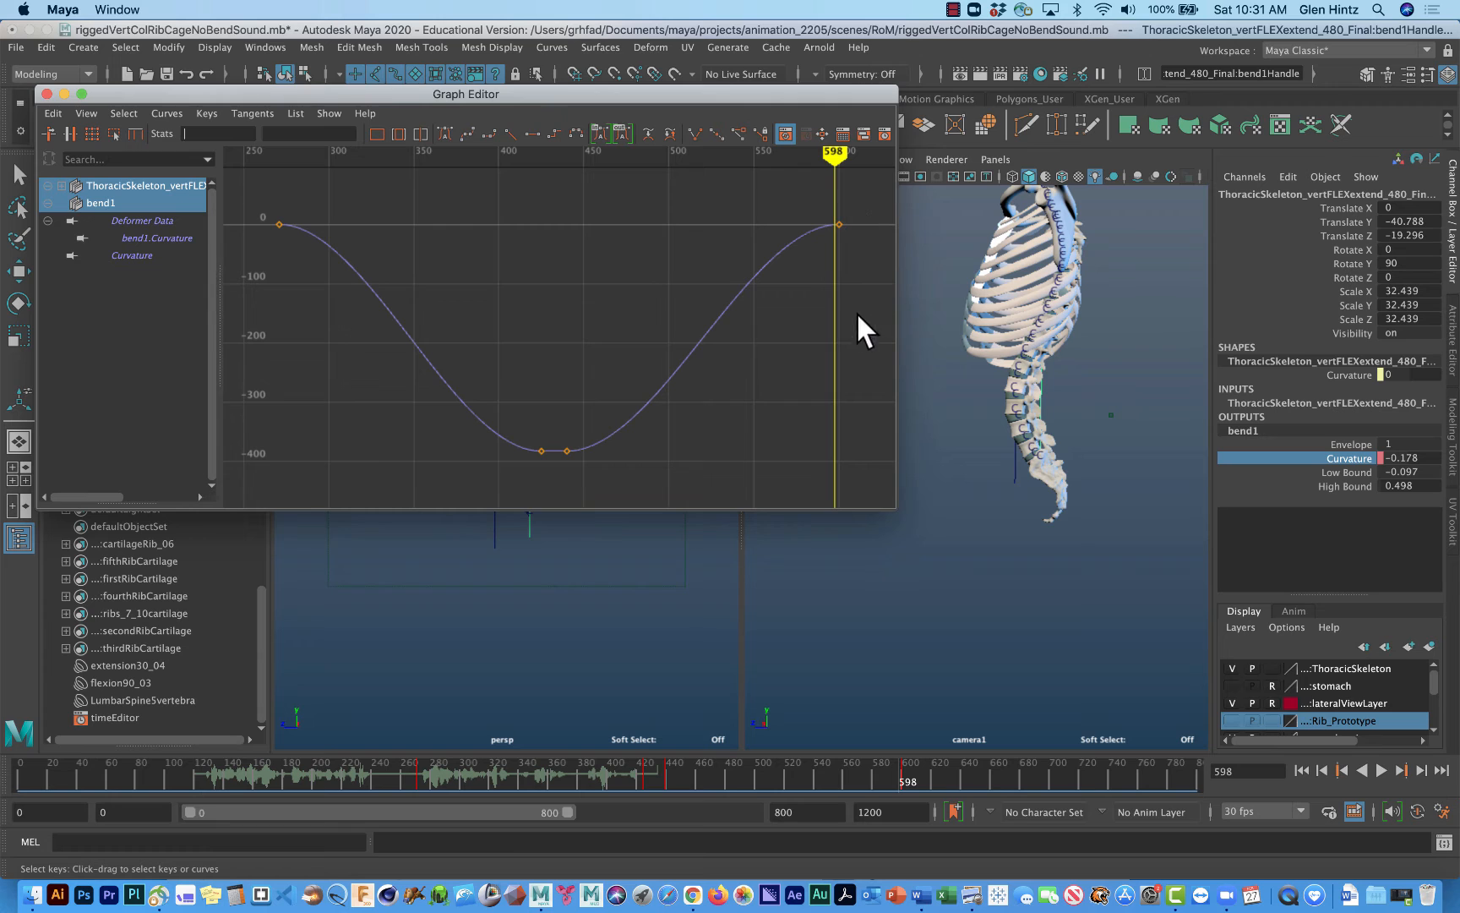
# Go to the first Curvature key at frame 271 and tilt its tangent so the curve rises slightly before descending
pyautogui.moveTo(835, 153); pyautogui.dragTo(267, 186)
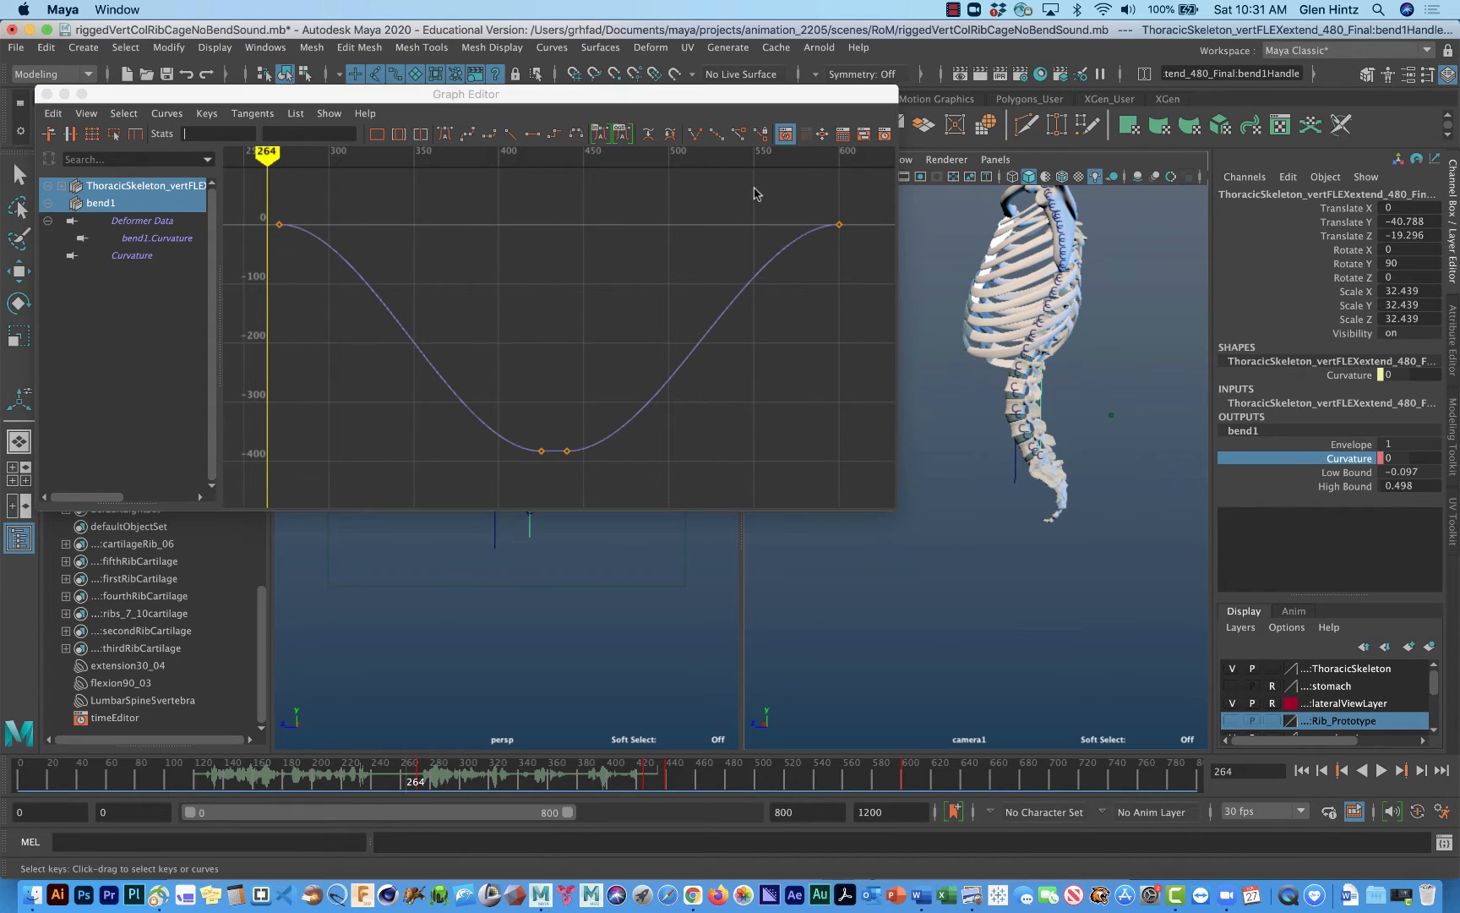
pyautogui.moveTo(267, 154)
pyautogui.mouseDown()
pyautogui.moveTo(352, 153)
pyautogui.moveTo(840, 264)
pyautogui.moveTo(278, 254)
pyautogui.mouseUp()
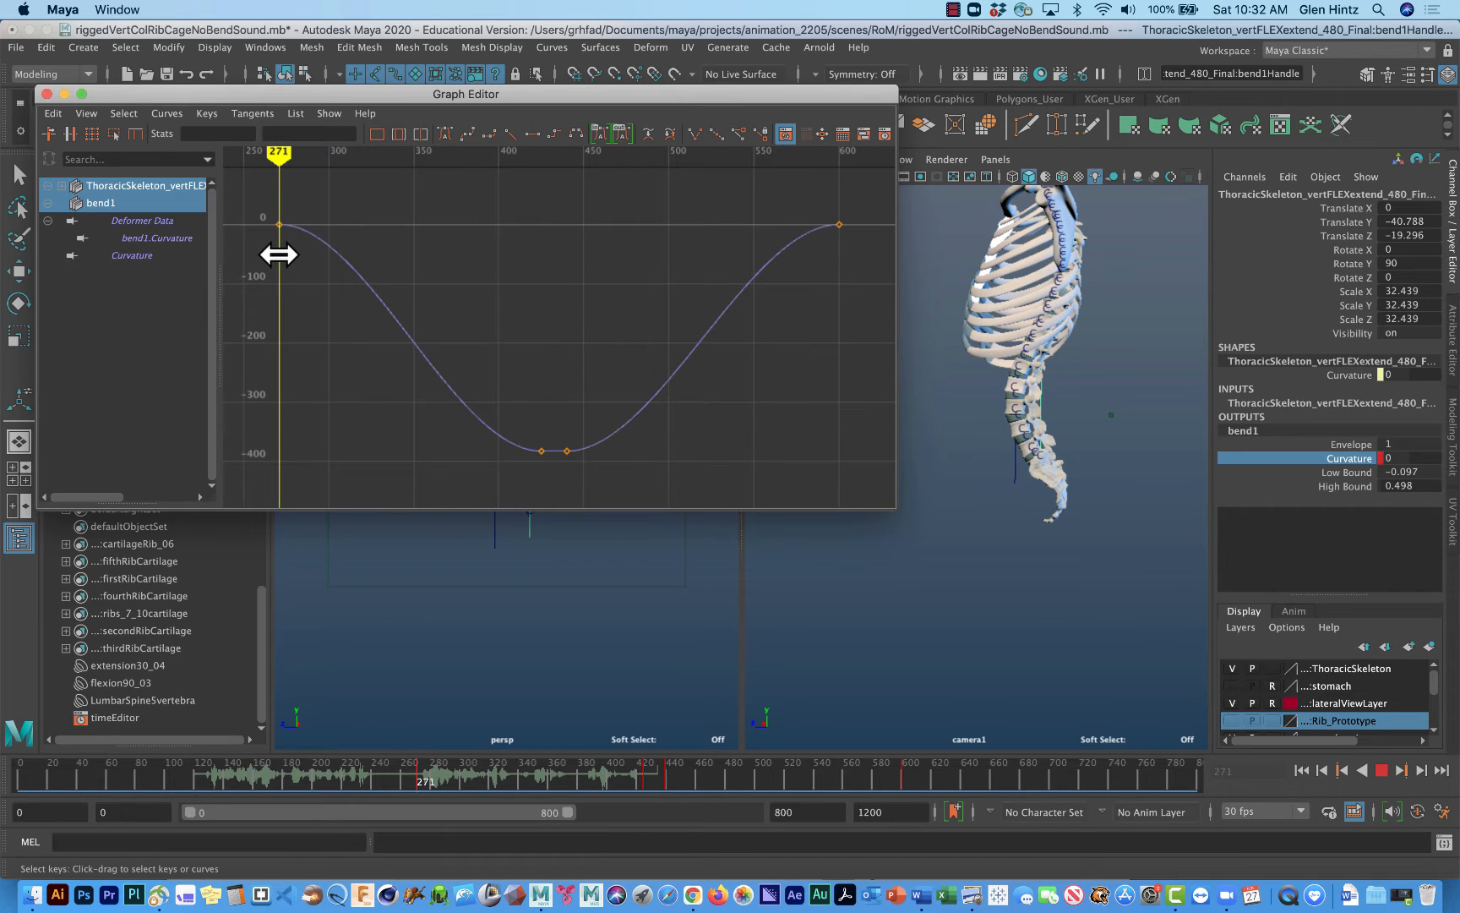
pyautogui.moveTo(278, 255)
pyautogui.mouseDown()
pyautogui.moveTo(347, 260)
pyautogui.moveTo(278, 254)
pyautogui.mouseUp()
pyautogui.moveTo(279, 221); pyautogui.dragTo(285, 244)
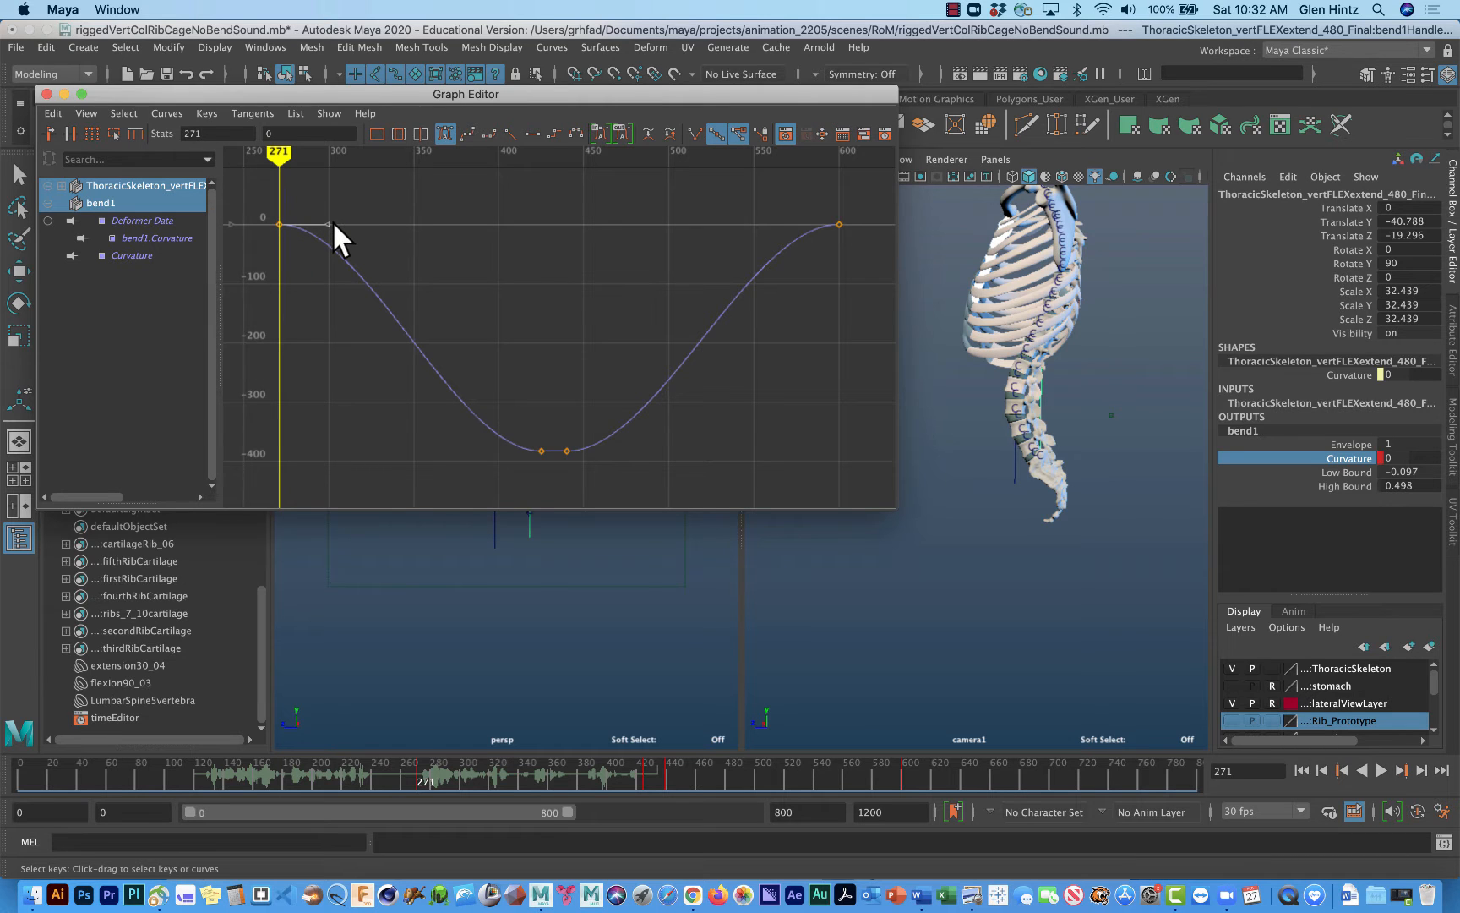
pyautogui.moveTo(326, 223)
pyautogui.mouseDown()
pyautogui.moveTo(330, 188)
pyautogui.moveTo(270, 153)
pyautogui.moveTo(551, 235)
pyautogui.moveTo(253, 187)
pyautogui.moveTo(313, 186)
pyautogui.moveTo(824, 331)
pyautogui.moveTo(281, 316)
pyautogui.moveTo(567, 369)
pyautogui.mouseUp()
# Tilt the tangent of the Curvature key at frame 440 downward on its outgoing side, then move the current time to frame 441
pyautogui.click(567, 451)
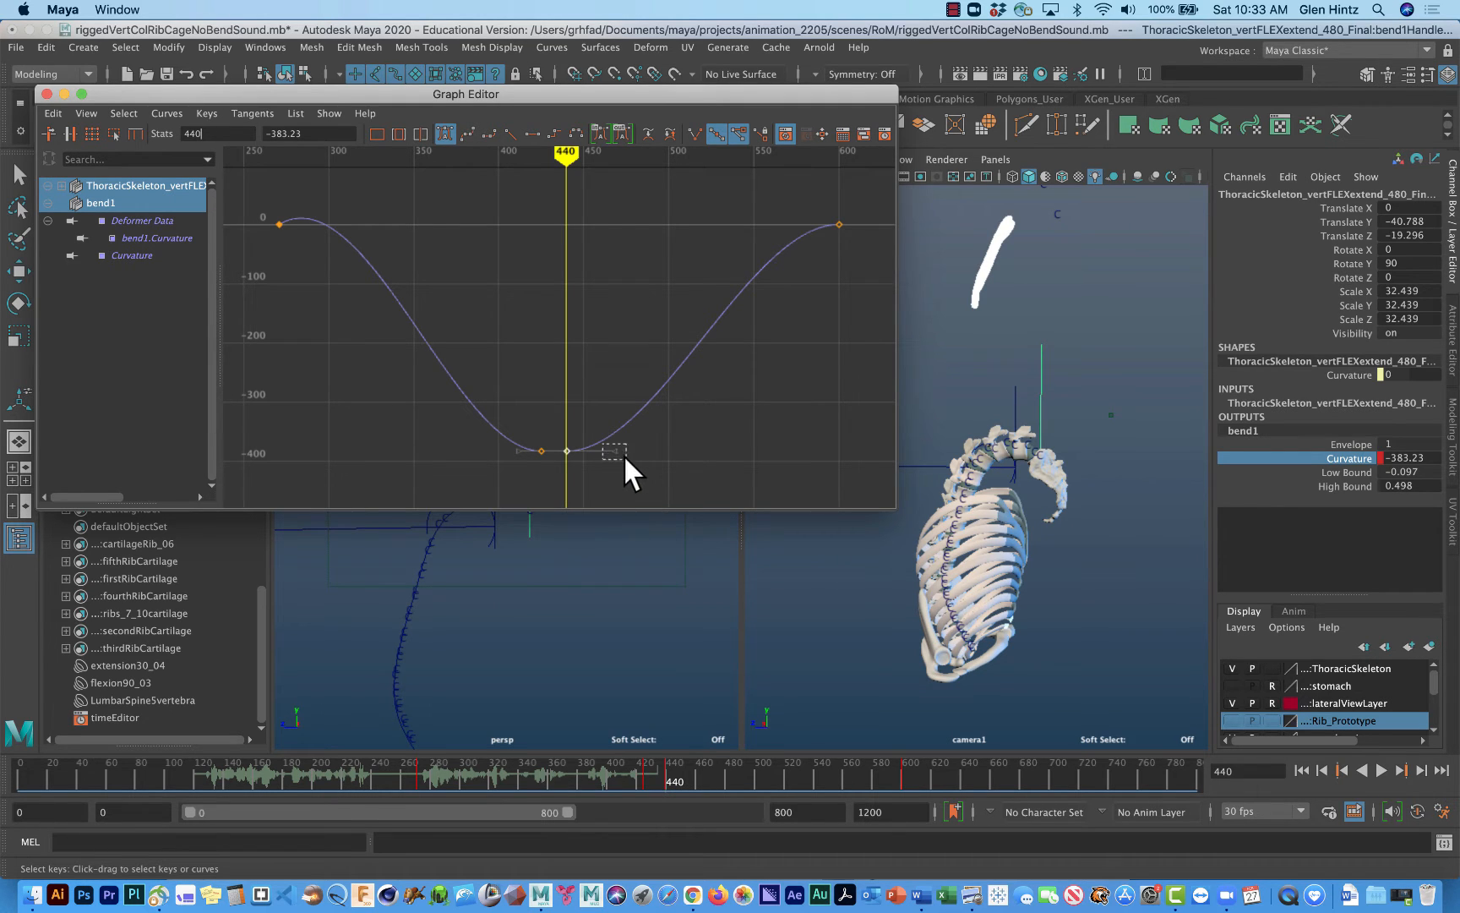
pyautogui.moveTo(614, 450); pyautogui.dragTo(613, 465)
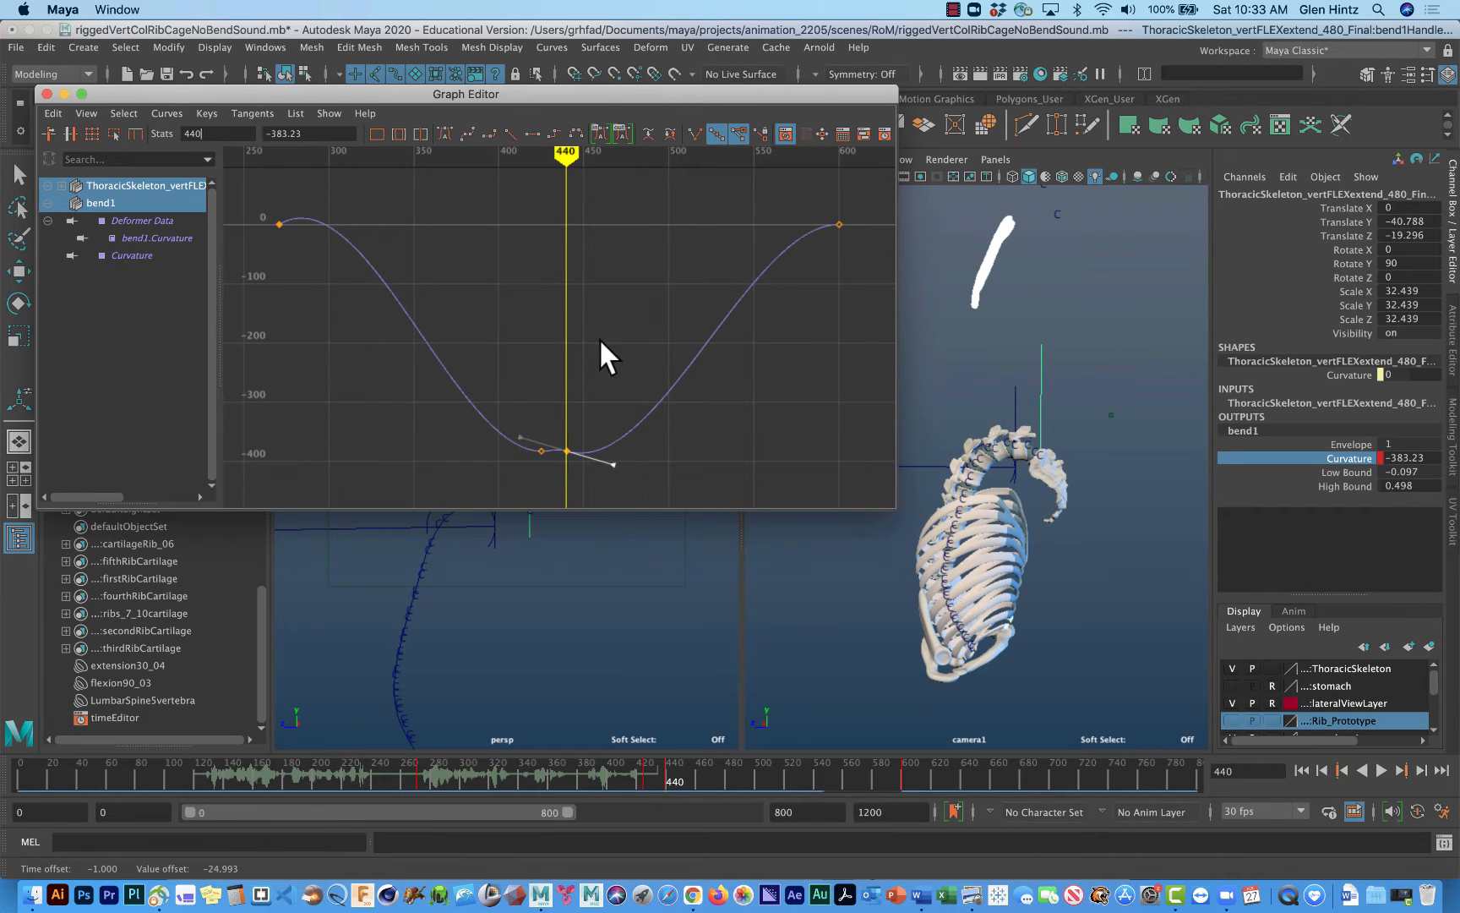
pyautogui.moveTo(568, 158)
pyautogui.mouseDown()
pyautogui.moveTo(505, 158)
pyautogui.moveTo(649, 164)
pyautogui.moveTo(568, 162)
pyautogui.mouseUp()
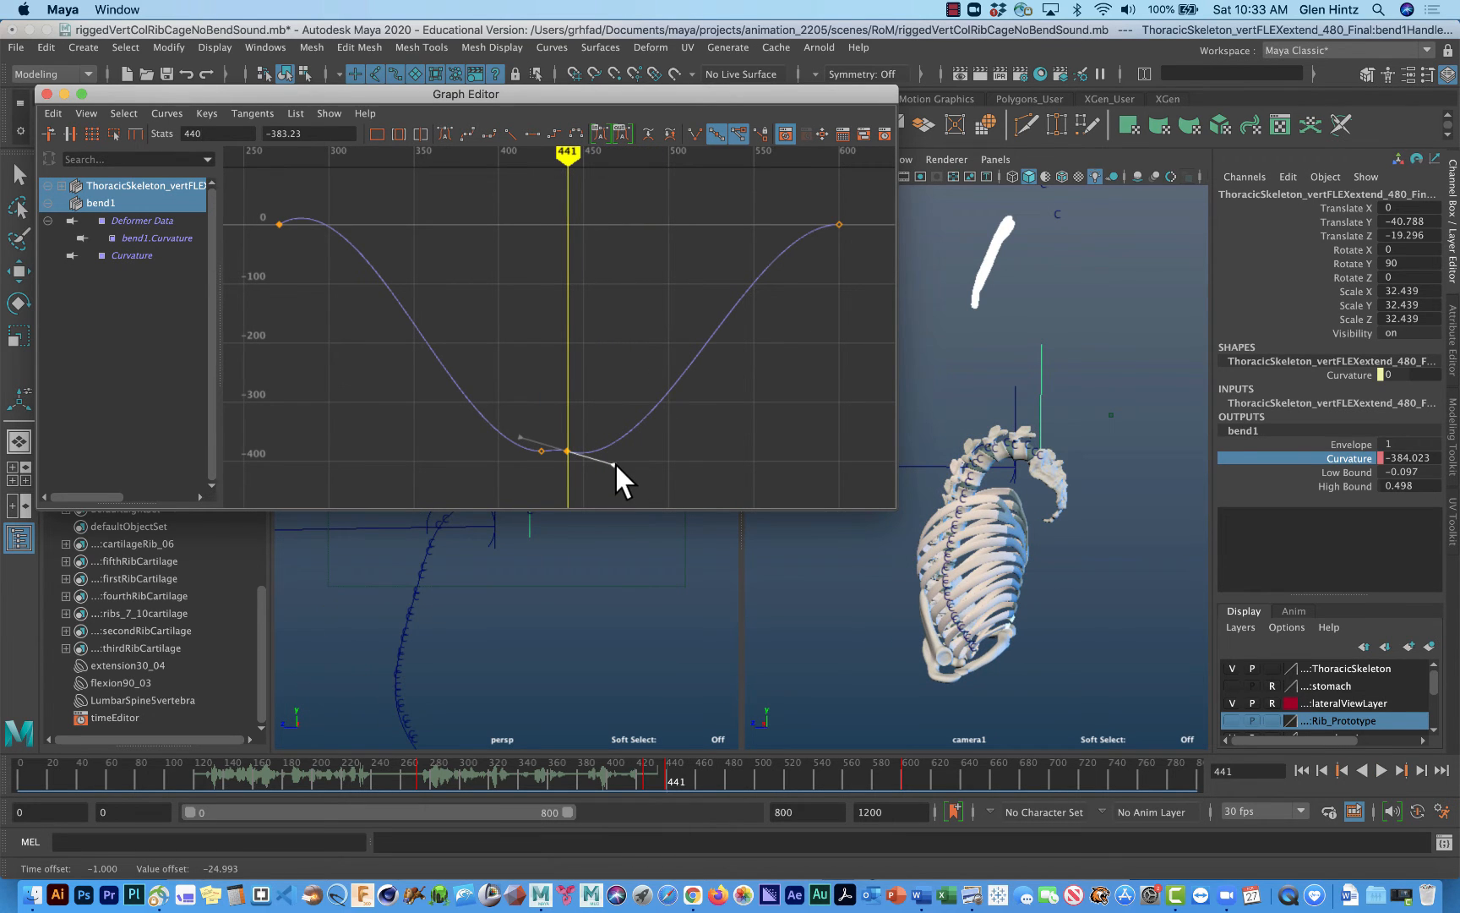
# Examine the Curvature curve closely around the frame 440 key, scrubbing between frames 447 and 429 to check the spine's motion
pyautogui.keyDown('alt'); pyautogui.moveTo(614, 461); pyautogui.dragTo(585, 363, button='middle'); pyautogui.keyUp('alt')
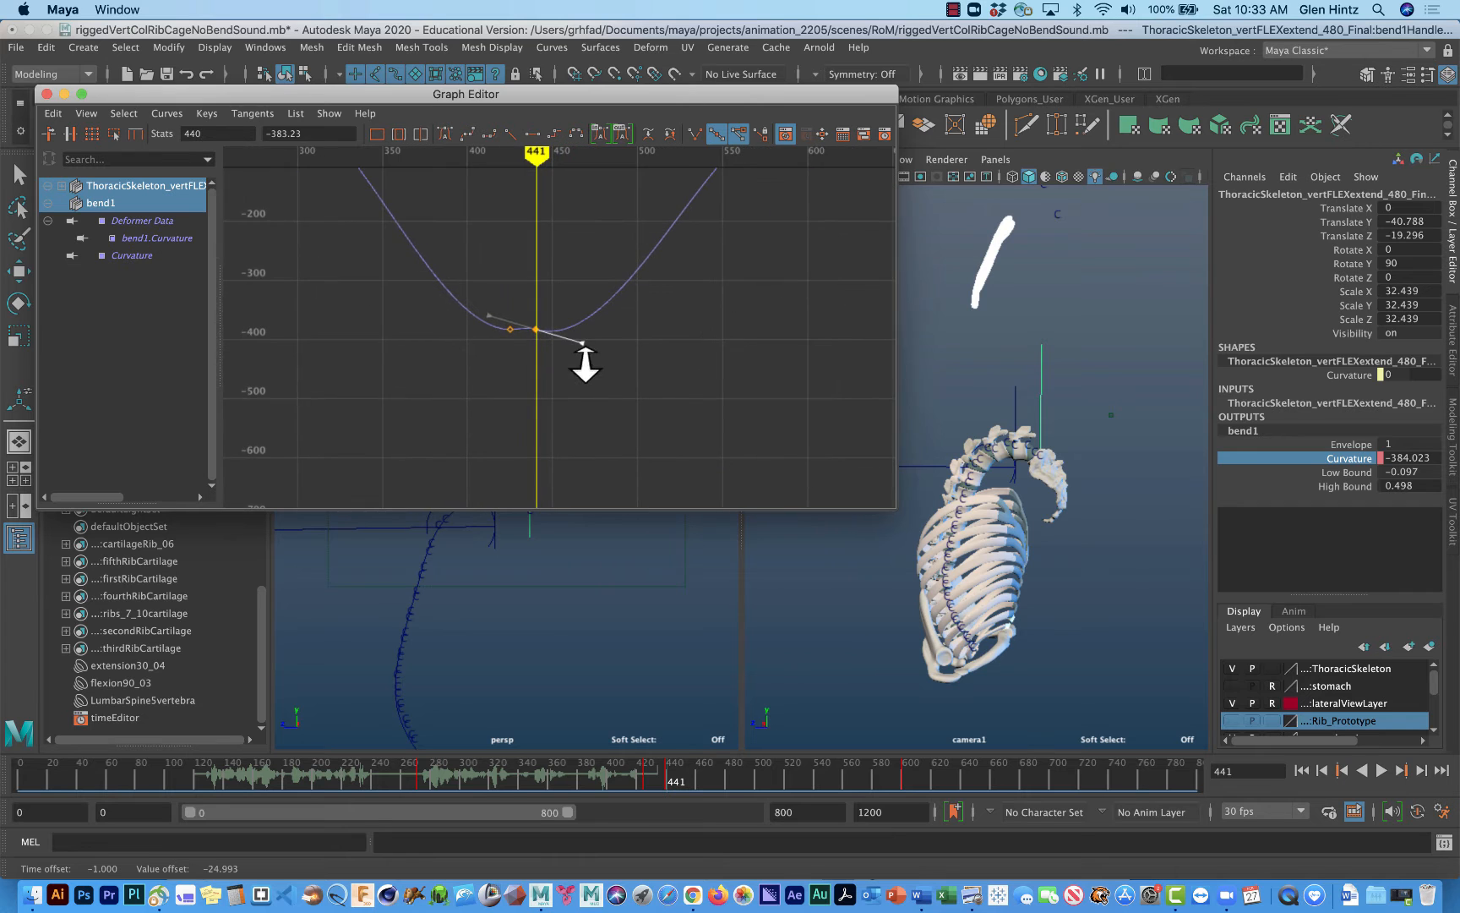
pyautogui.keyDown('alt'); pyautogui.moveTo(585, 363); pyautogui.dragTo(702, 387, button='right'); pyautogui.keyUp('alt')
pyautogui.keyDown('alt'); pyautogui.moveTo(628, 384); pyautogui.dragTo(794, 422, button='middle'); pyautogui.keyUp('alt')
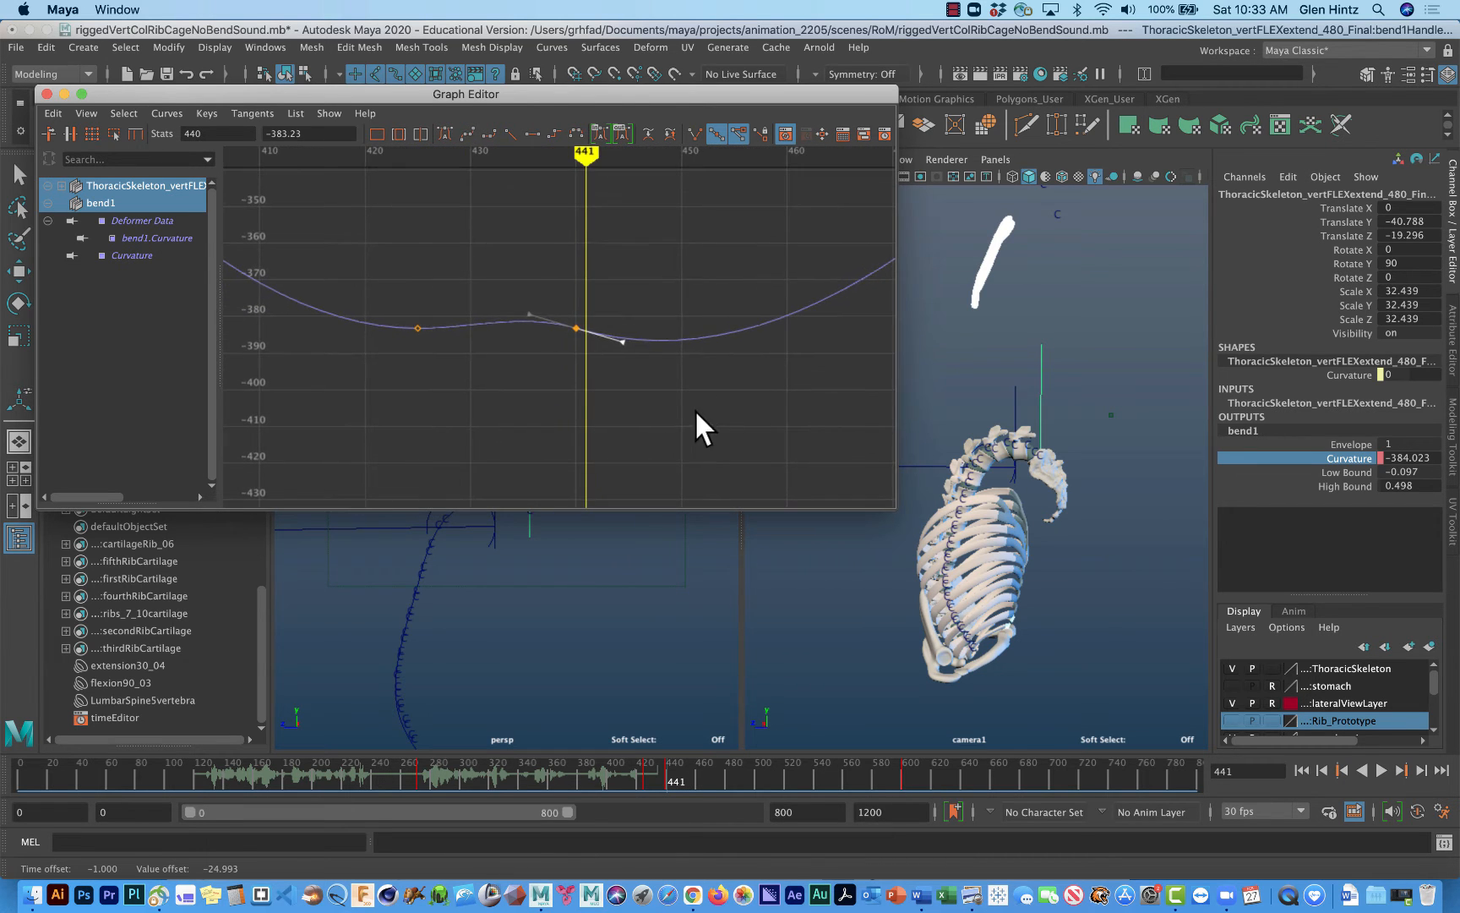
pyautogui.keyDown('alt'); pyautogui.moveTo(695, 410); pyautogui.dragTo(753, 423, button='right'); pyautogui.keyUp('alt')
pyautogui.keyDown('alt'); pyautogui.moveTo(753, 424); pyautogui.dragTo(836, 439, button='middle'); pyautogui.keyUp('alt')
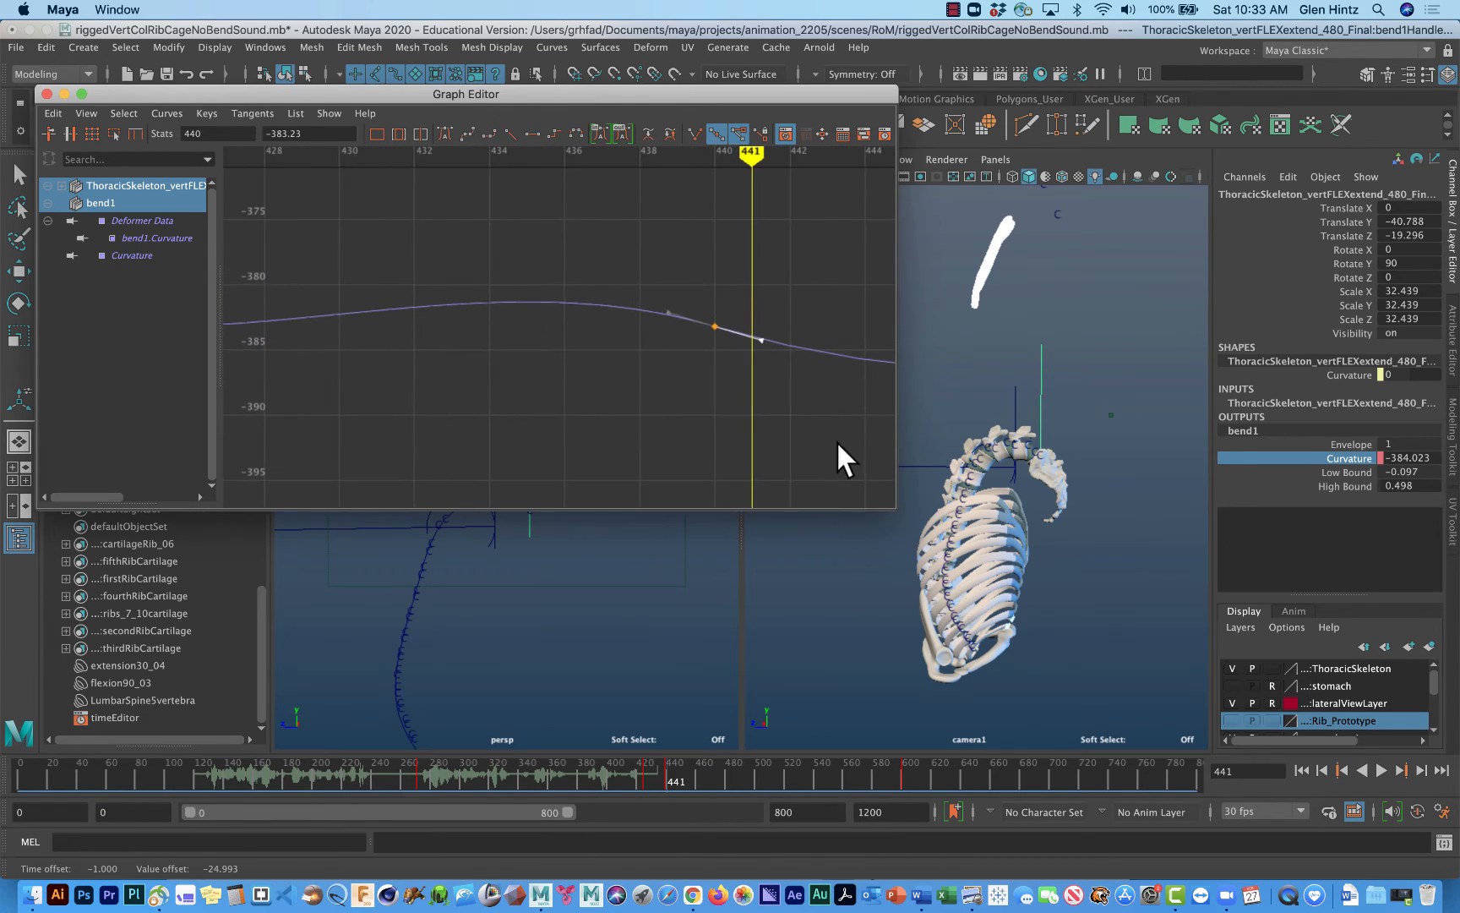
pyautogui.keyDown('alt'); pyautogui.moveTo(836, 439); pyautogui.dragTo(821, 438, button='right'); pyautogui.keyUp('alt')
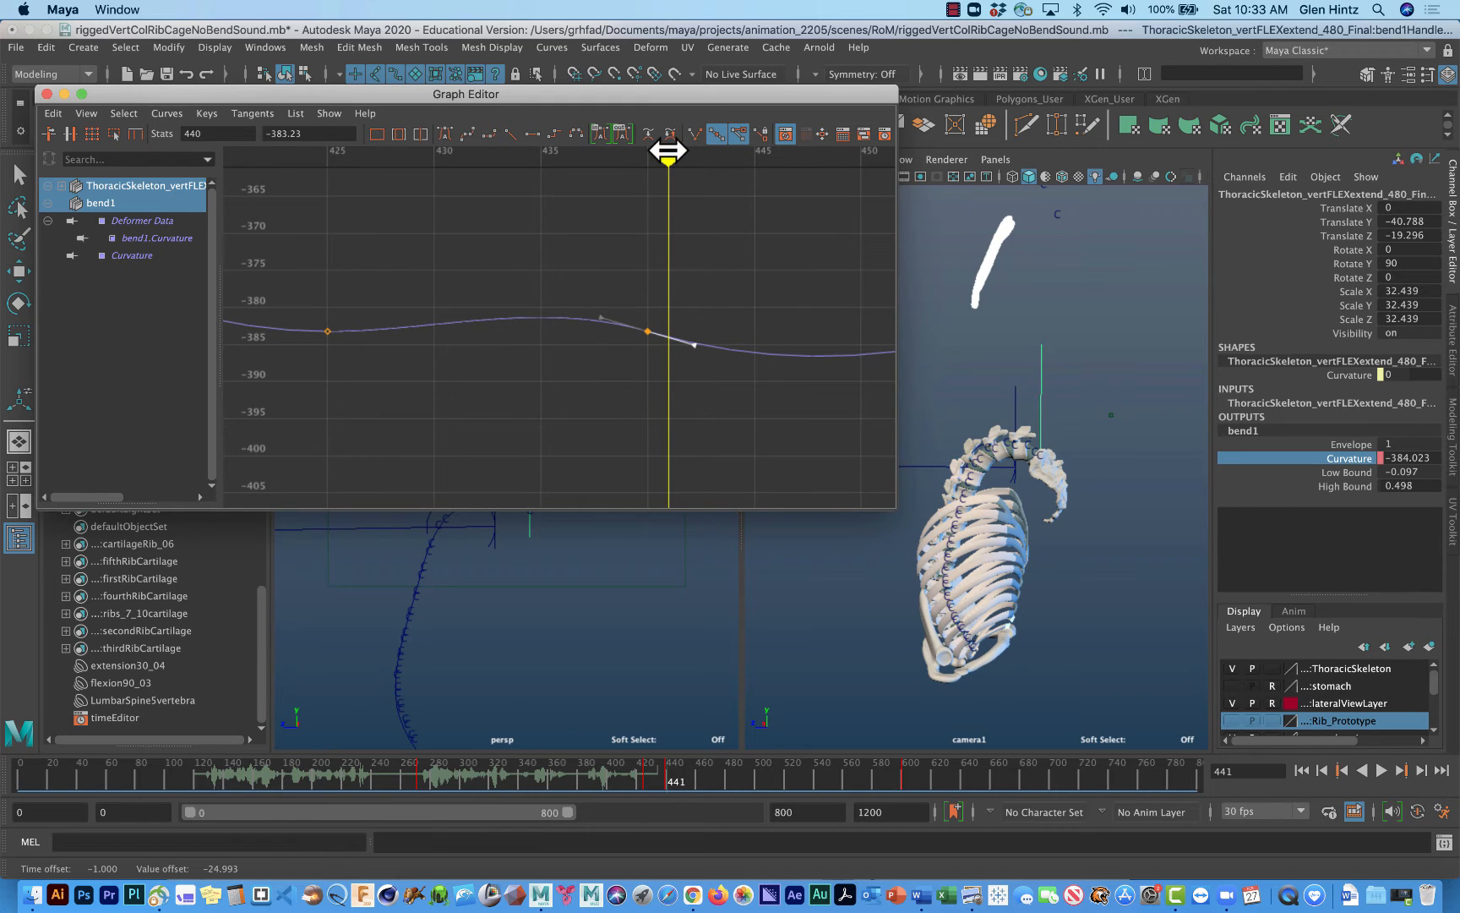
pyautogui.moveTo(668, 152)
pyautogui.mouseDown()
pyautogui.moveTo(411, 153)
pyautogui.moveTo(668, 185)
pyautogui.moveTo(642, 153)
pyautogui.moveTo(236, 159)
pyautogui.moveTo(593, 222)
pyautogui.moveTo(970, 316)
pyautogui.moveTo(794, 304)
pyautogui.mouseUp()
pyautogui.keyDown('alt'); pyautogui.moveTo(755, 324); pyautogui.dragTo(698, 323, button='right'); pyautogui.keyUp('alt')
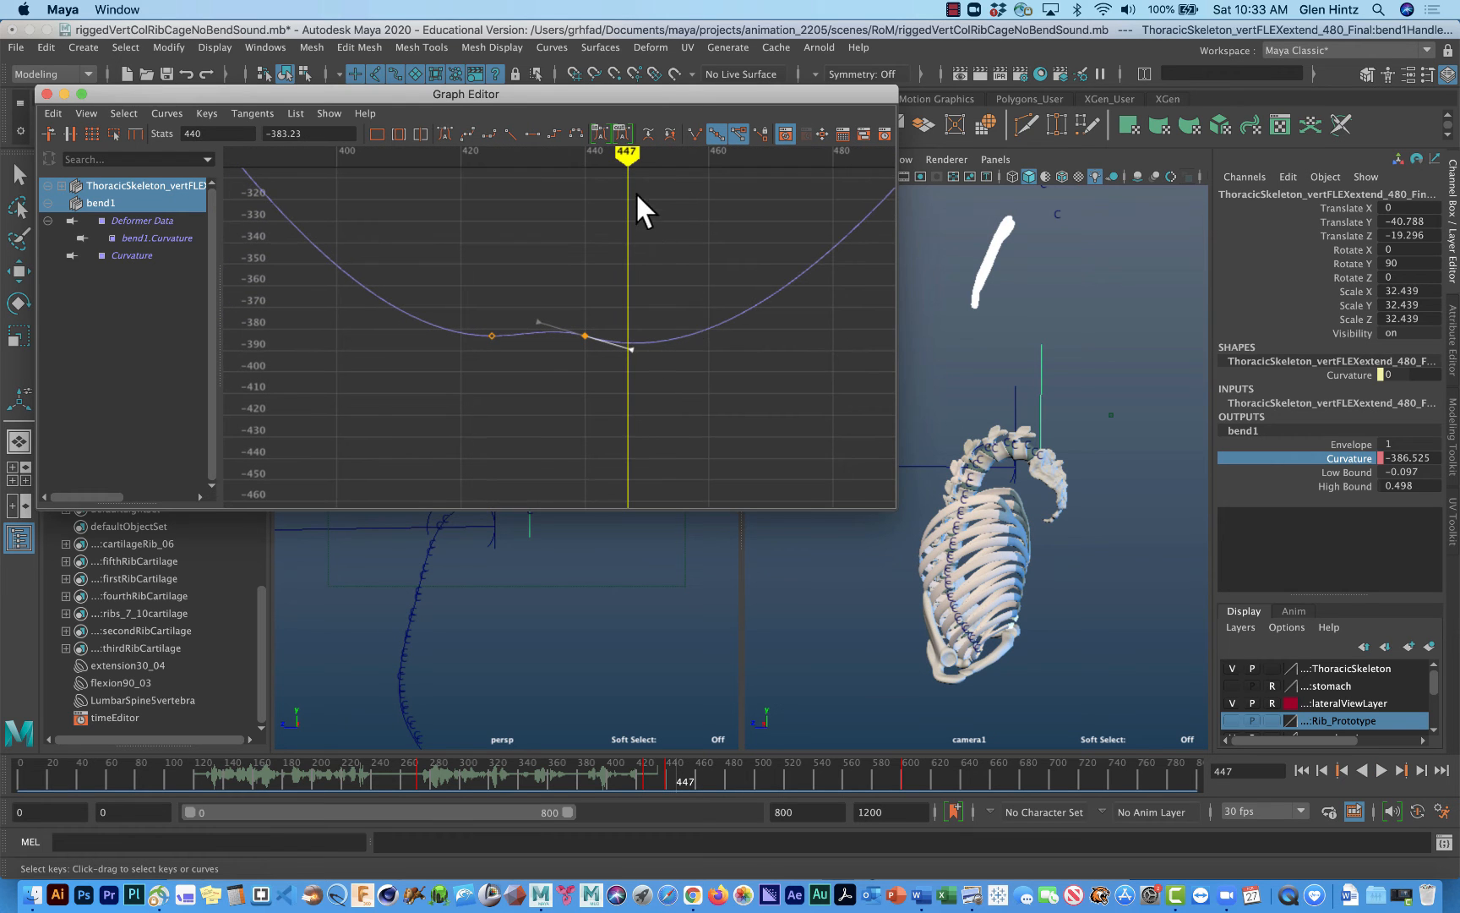
pyautogui.moveTo(633, 153)
pyautogui.mouseDown()
pyautogui.moveTo(714, 153)
pyautogui.moveTo(898, 210)
pyautogui.moveTo(516, 212)
pyautogui.mouseUp()
# Break the tangents of the frame 440 key and level its in tangent so the hold between the two lowest keys is flat
pyautogui.click(583, 336)
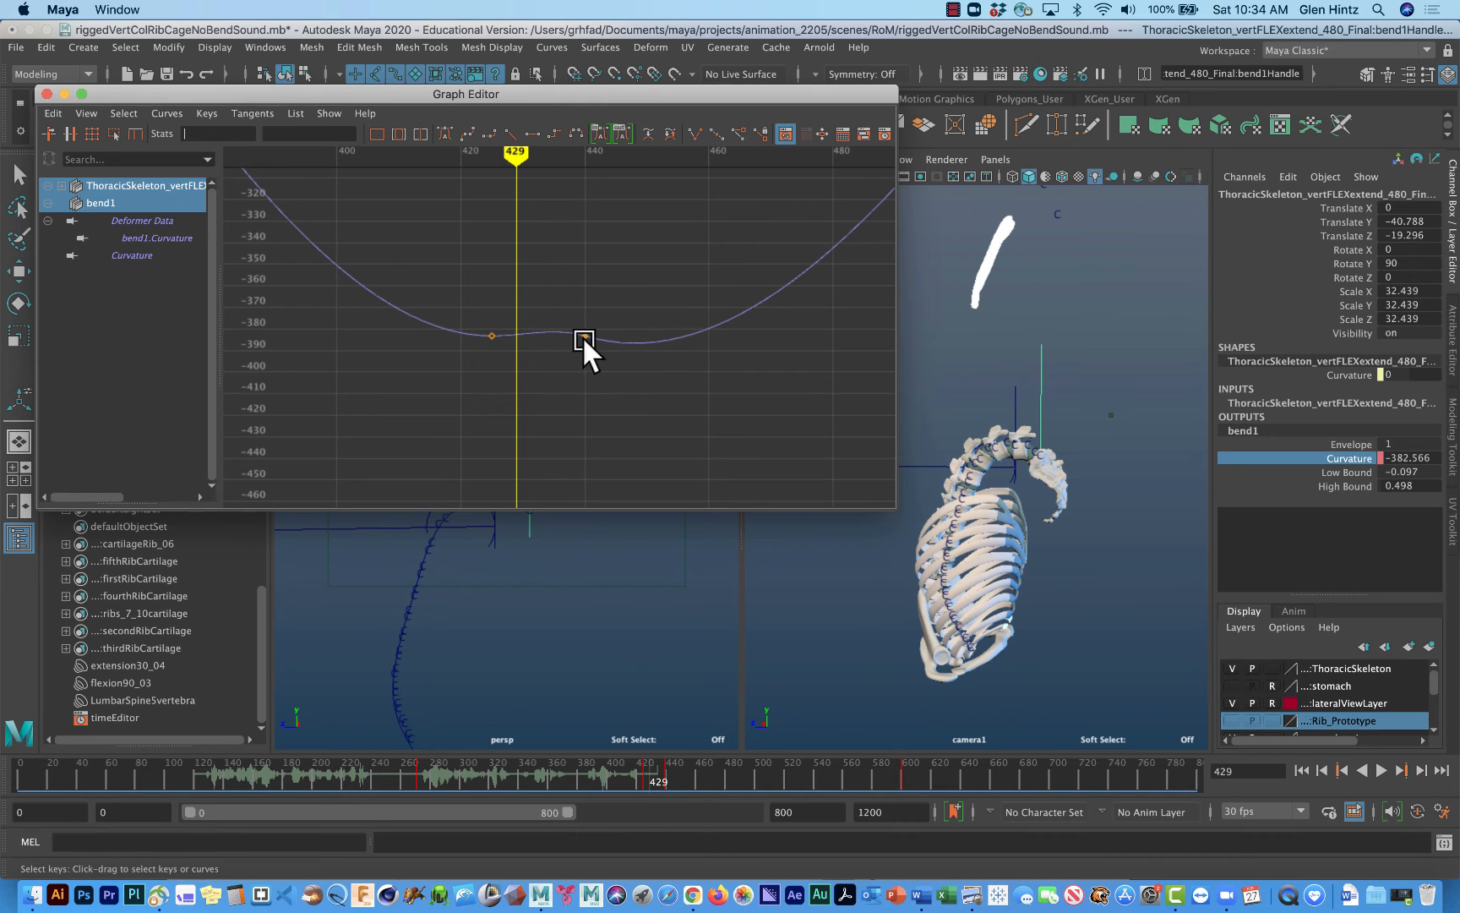
pyautogui.moveTo(597, 345); pyautogui.dragTo(597, 347)
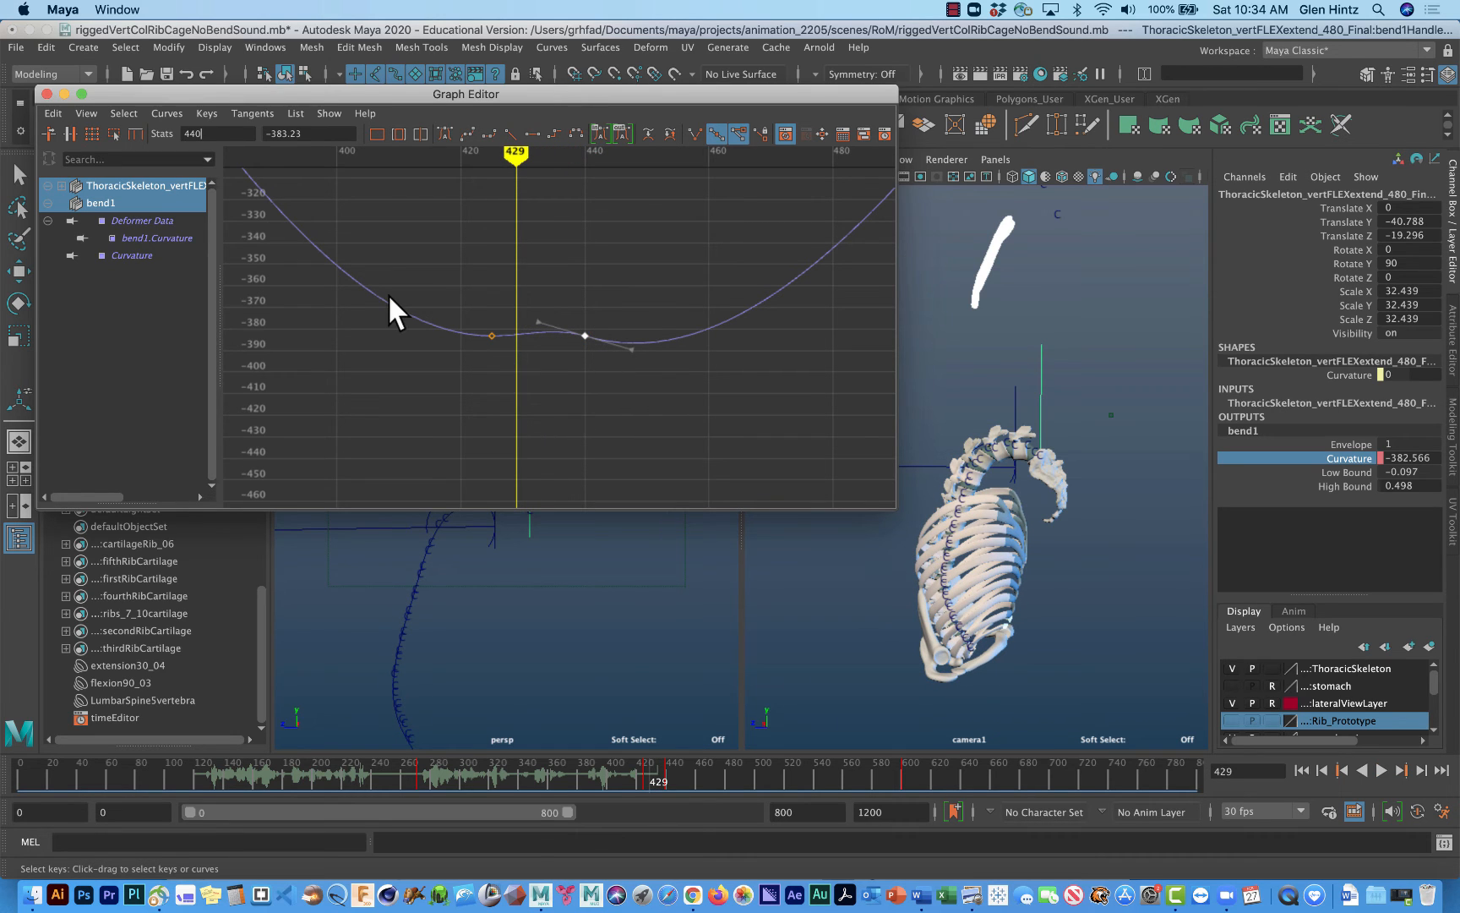
pyautogui.click(245, 117)
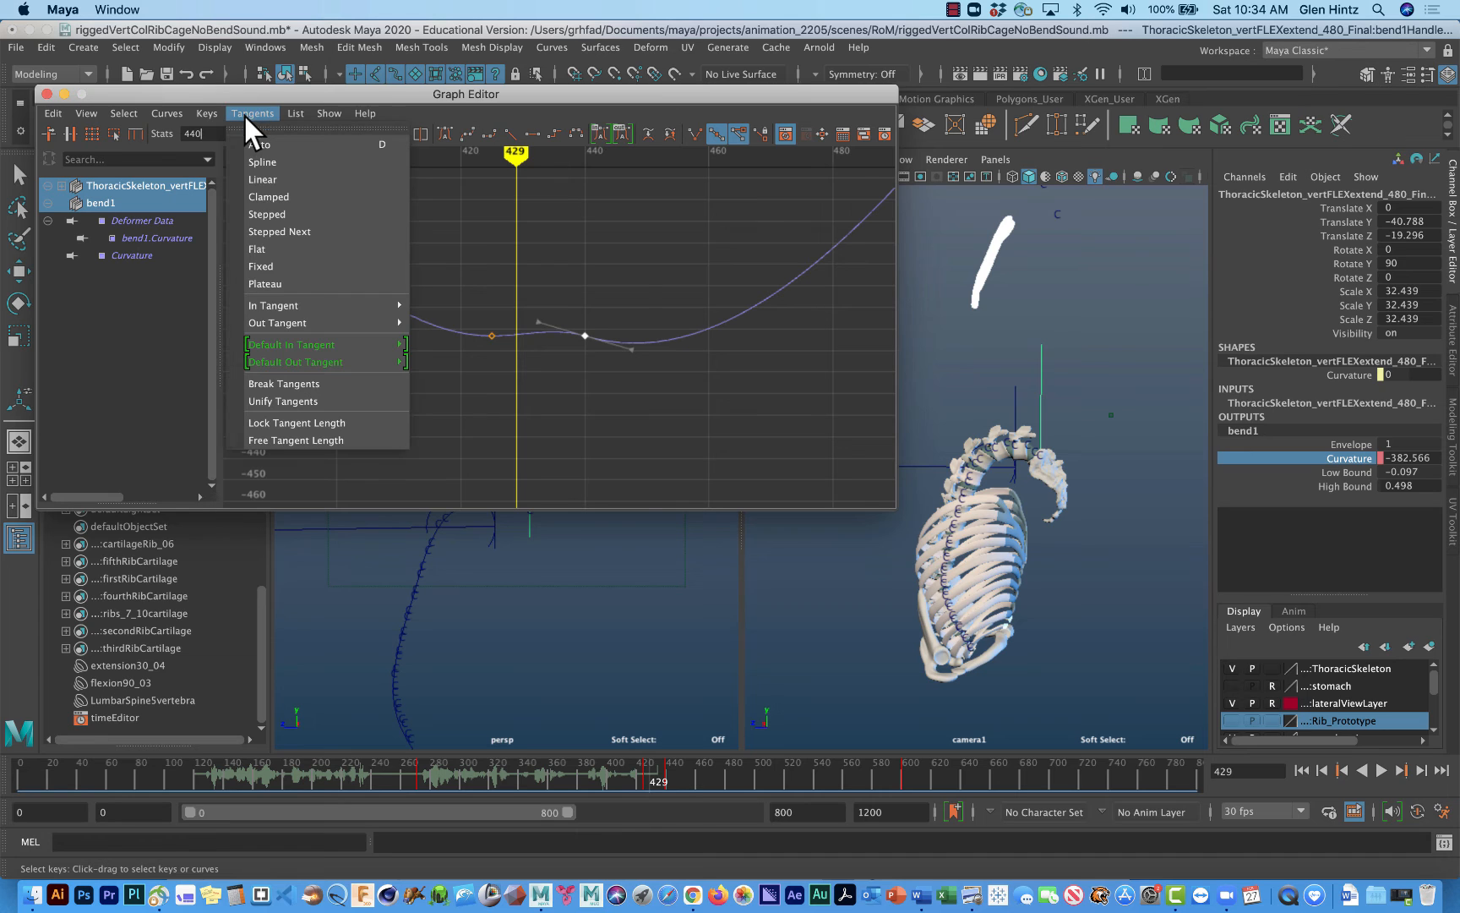
pyautogui.moveTo(265, 308)
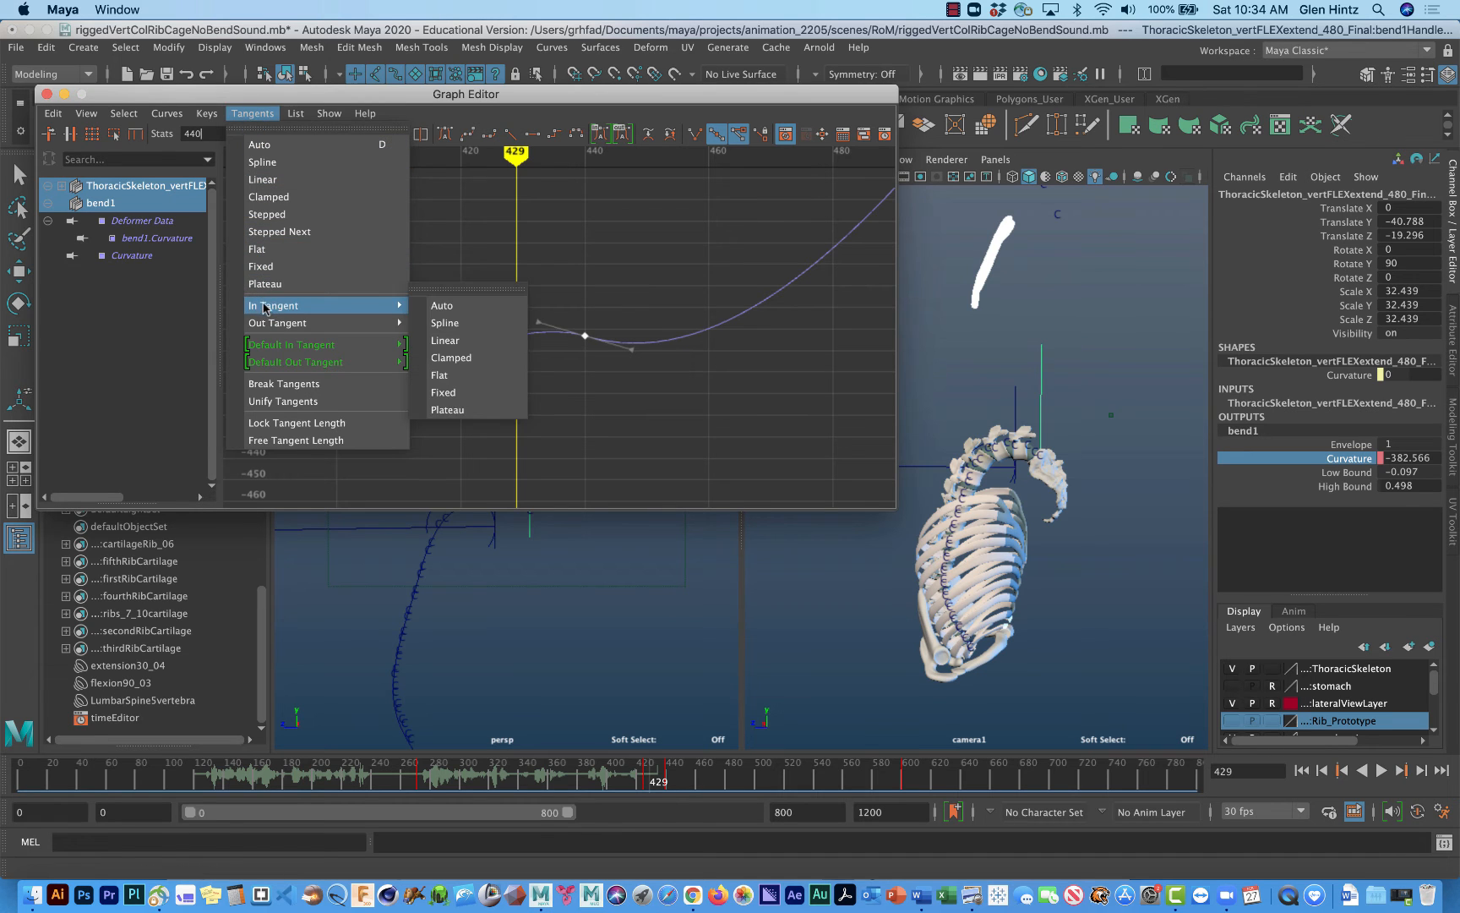
pyautogui.click(270, 383)
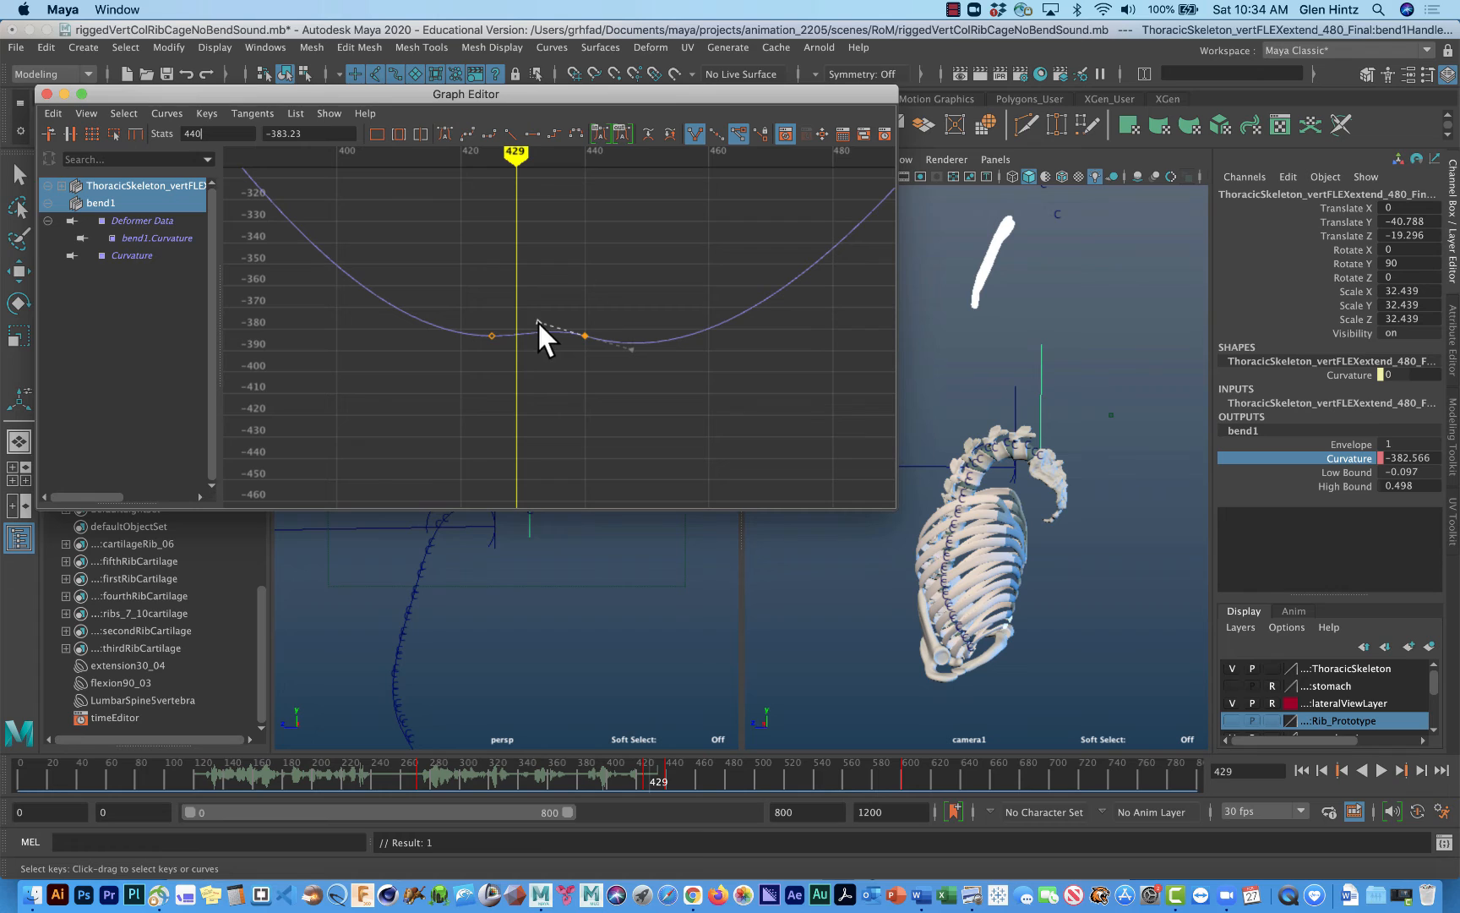
pyautogui.moveTo(538, 321); pyautogui.dragTo(539, 339)
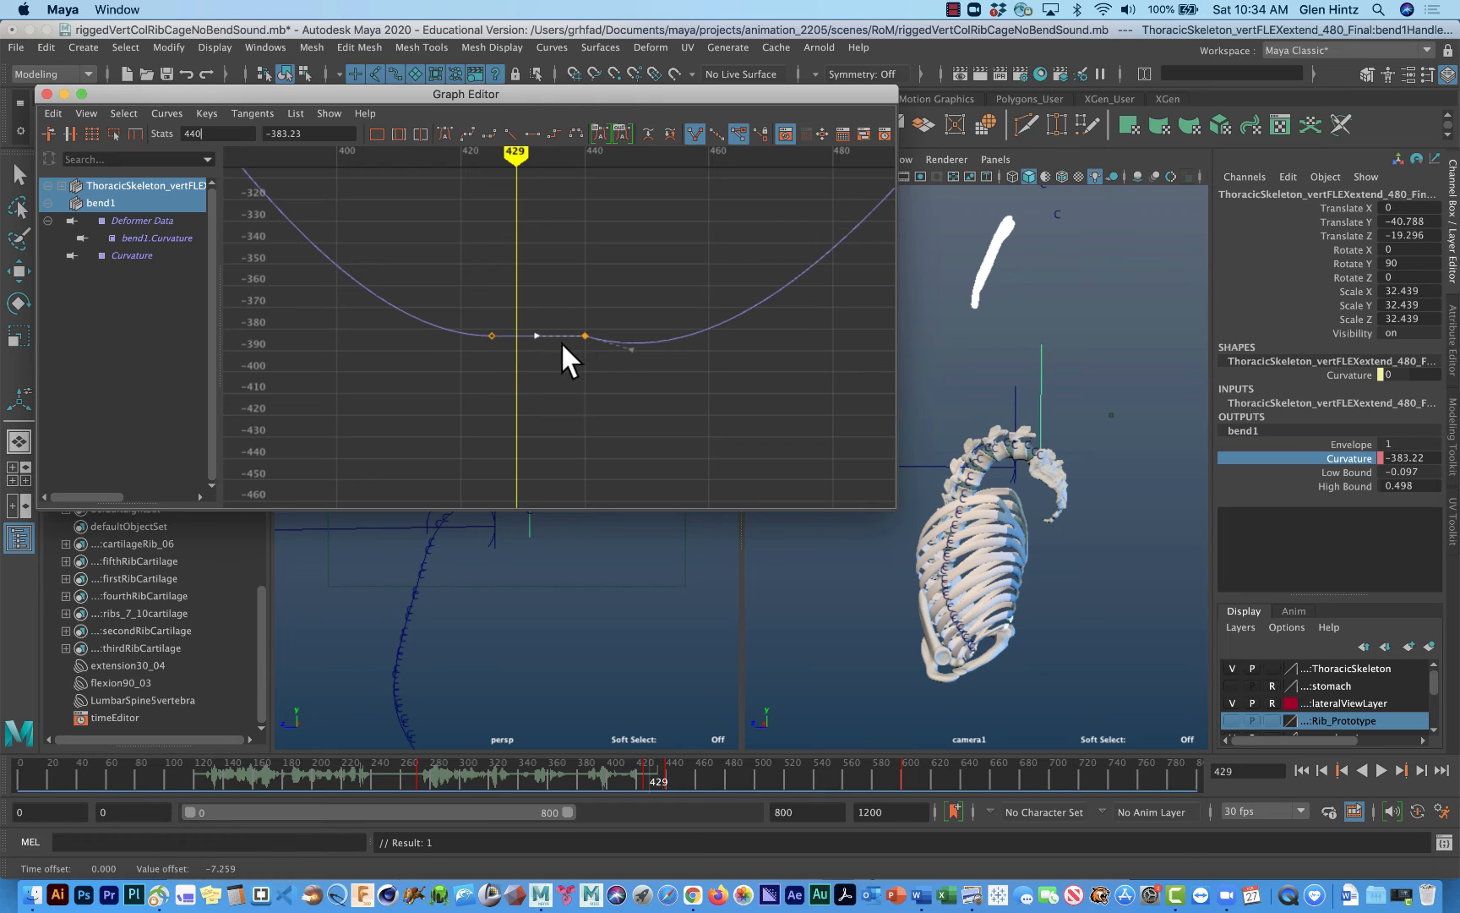
pyautogui.click(532, 319)
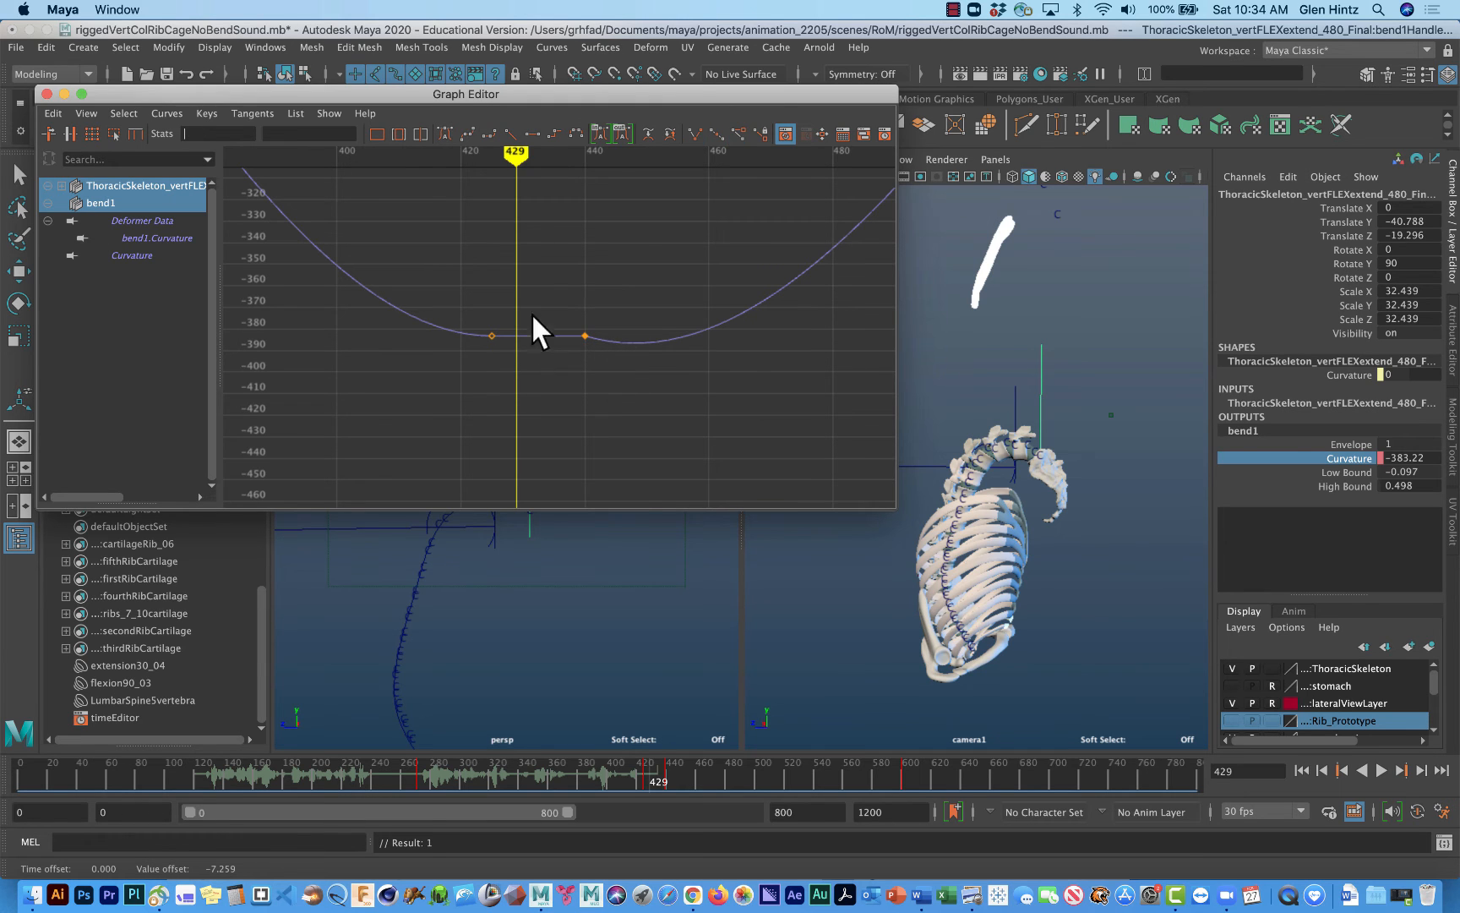
# Lower the frame 440 key's out tangent slightly, scrub to frame 497 to review the motion, and frame the whole curve
pyautogui.moveTo(513, 152)
pyautogui.mouseDown()
pyautogui.moveTo(342, 152)
pyautogui.moveTo(466, 156)
pyautogui.moveTo(838, 262)
pyautogui.mouseUp()
pyautogui.moveTo(563, 286); pyautogui.dragTo(636, 356)
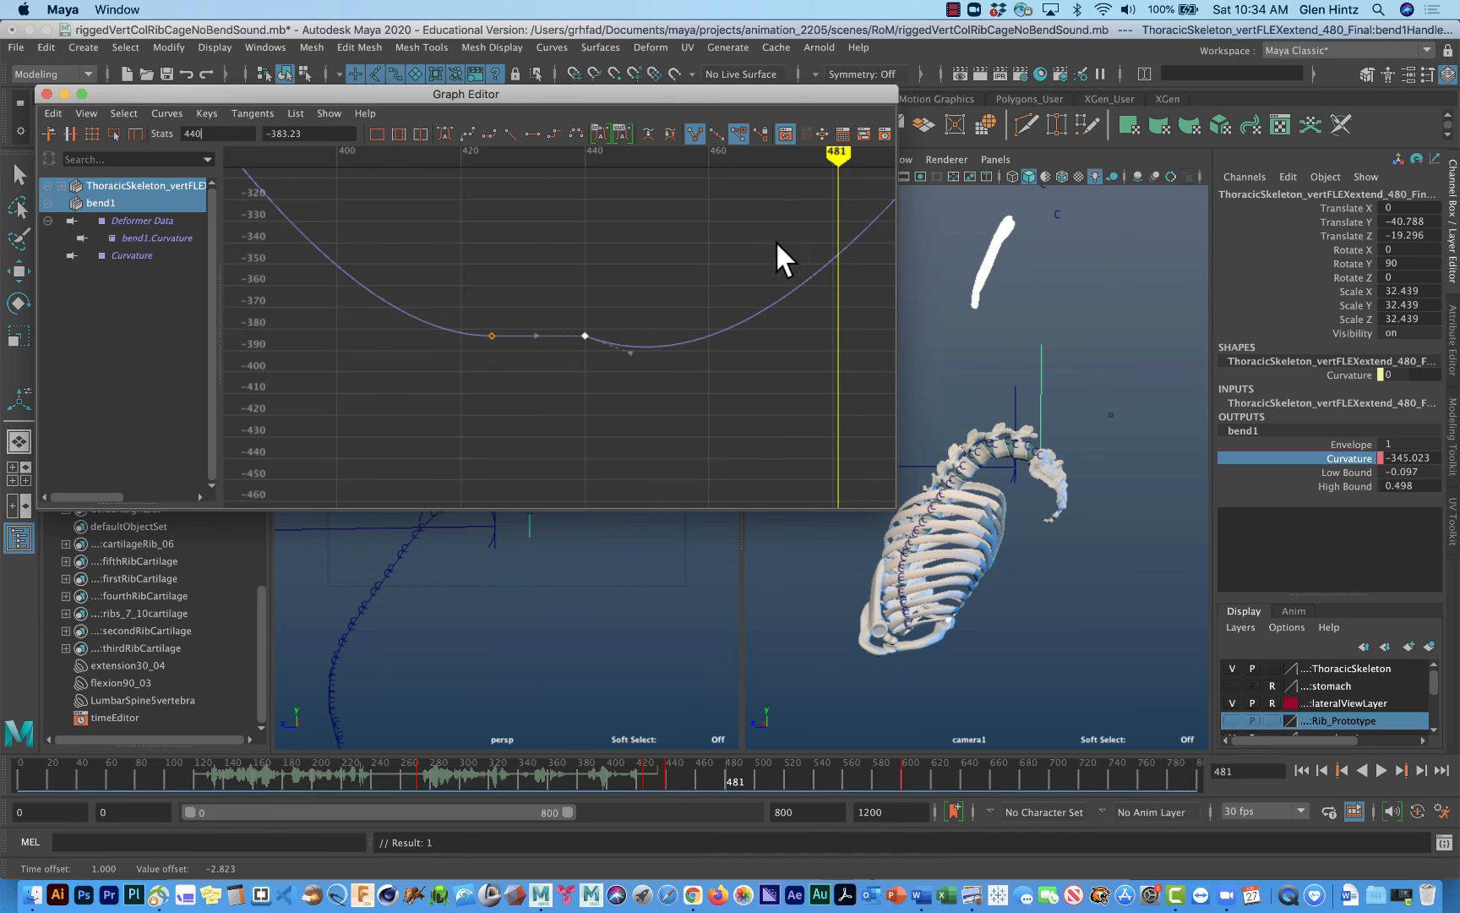
pyautogui.moveTo(833, 164)
pyautogui.mouseDown()
pyautogui.moveTo(460, 172)
pyautogui.moveTo(938, 278)
pyautogui.mouseUp()
pyautogui.press('a')
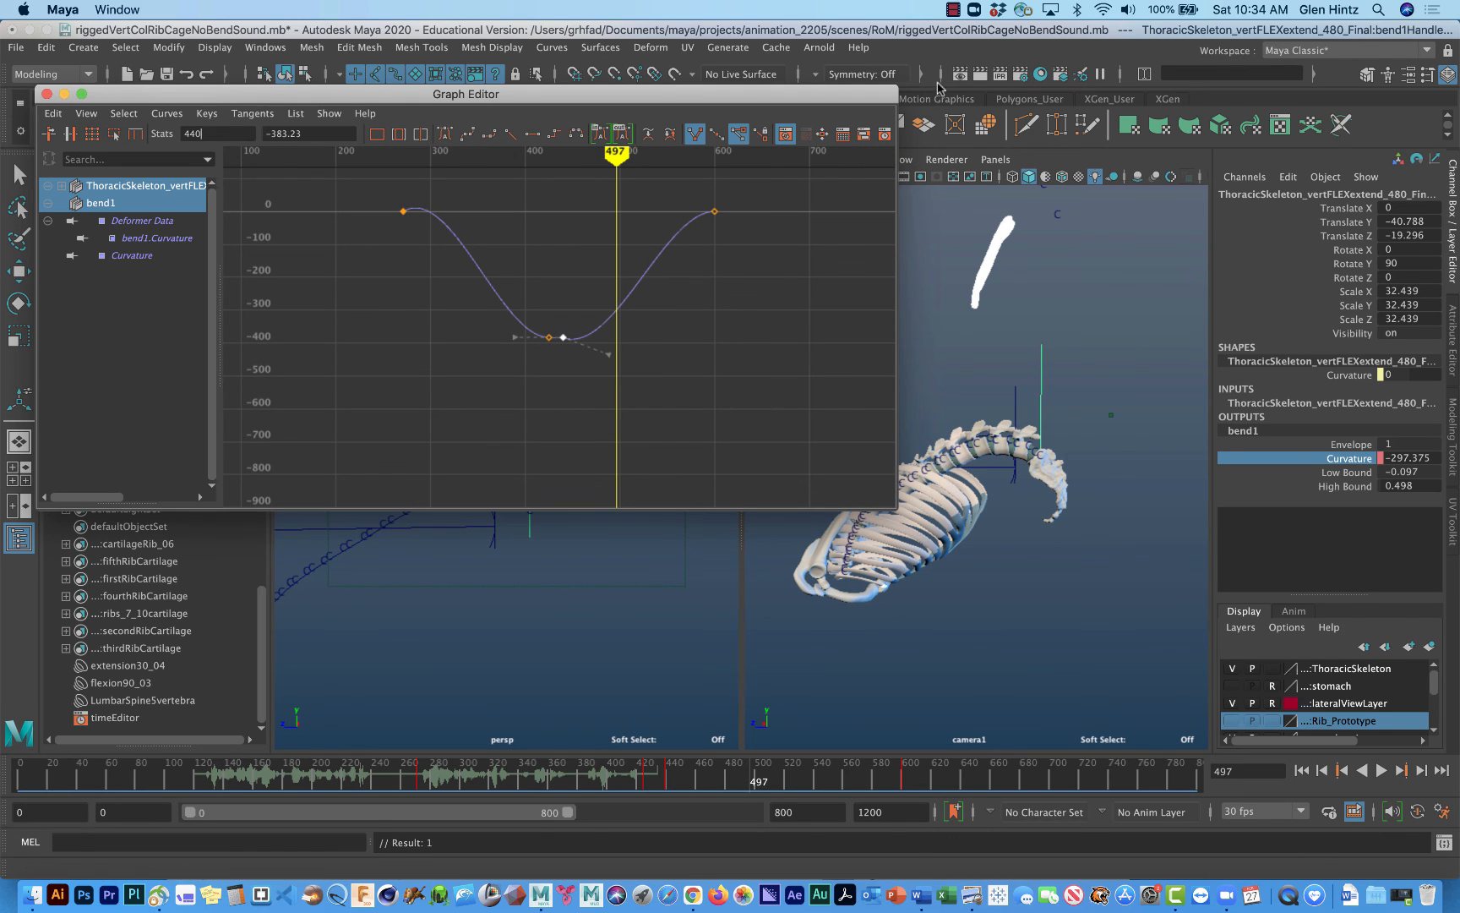
pyautogui.click(952, 9)
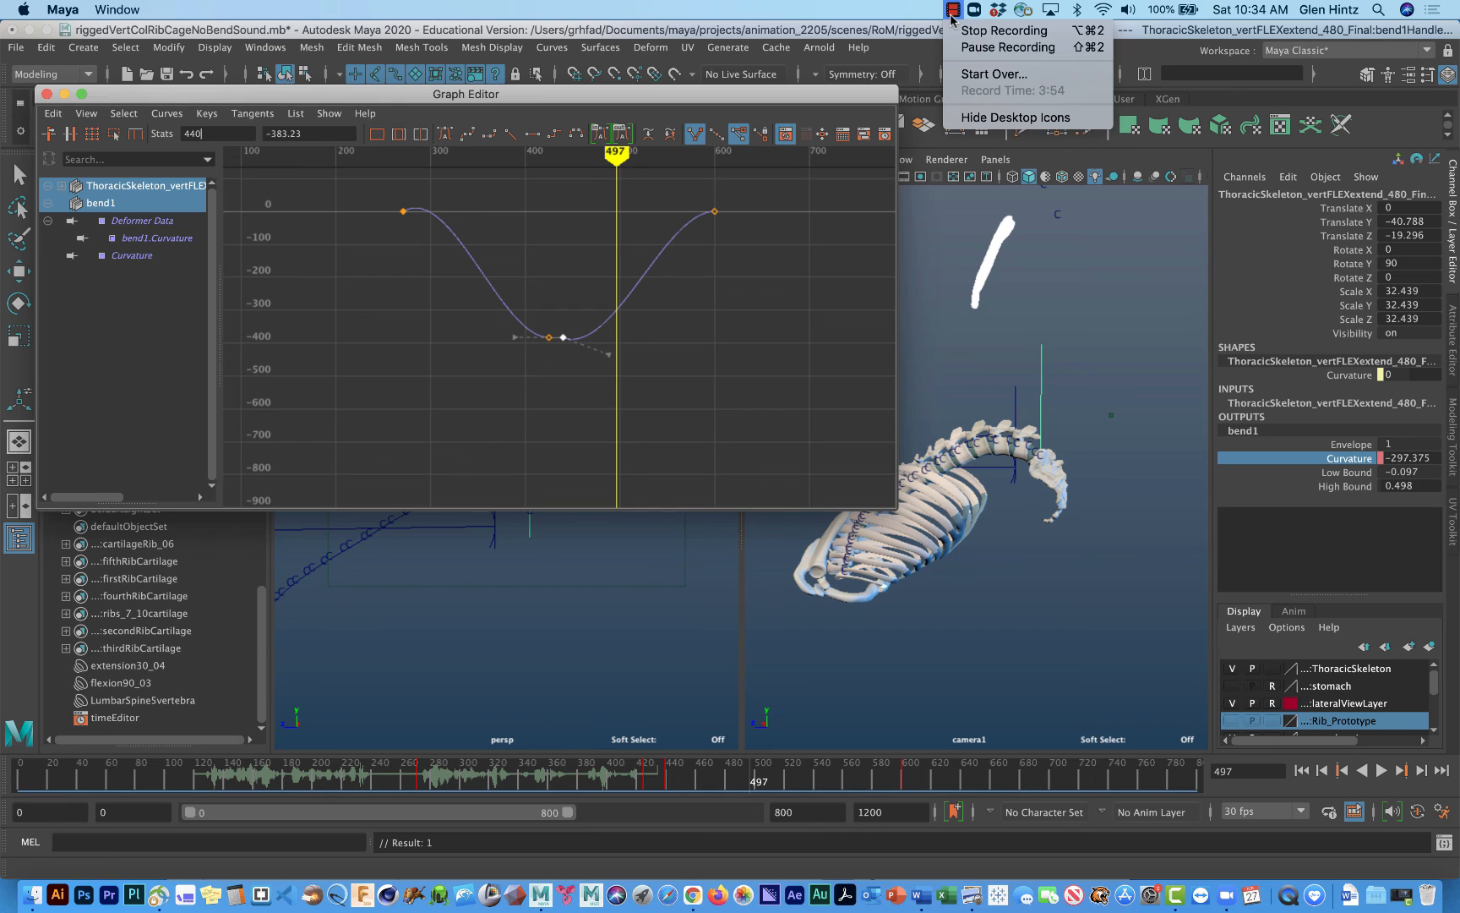